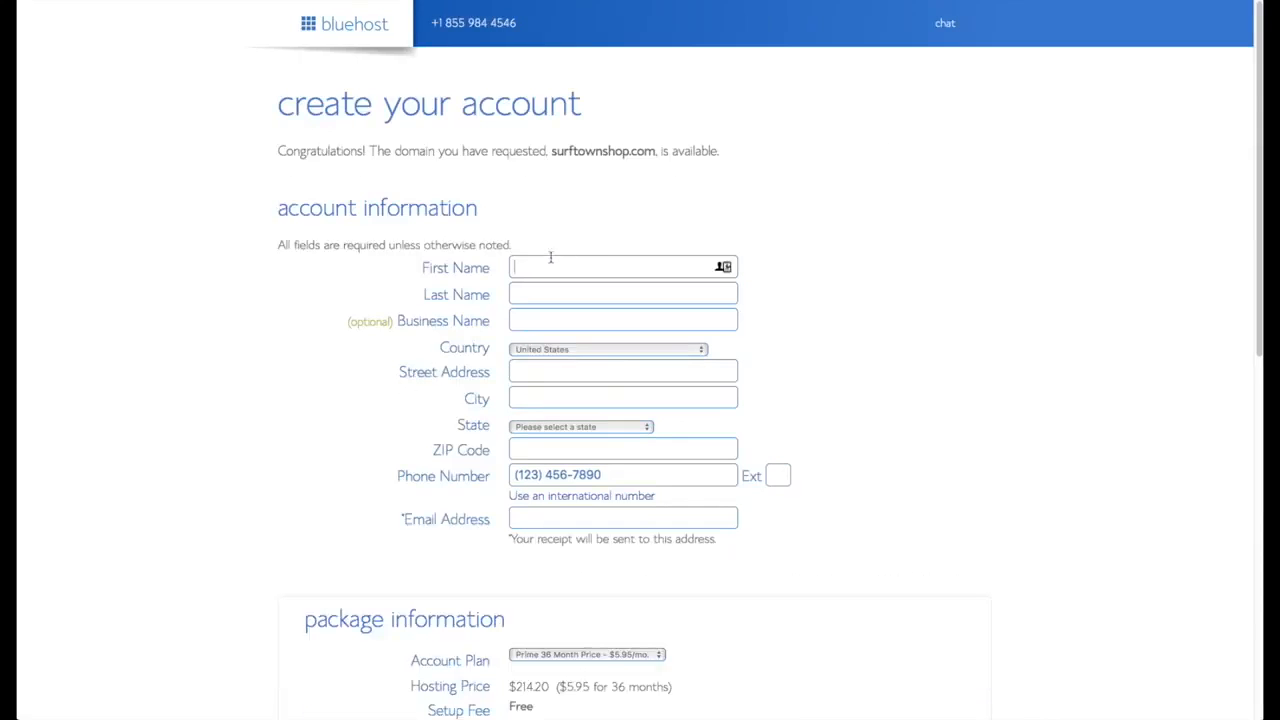
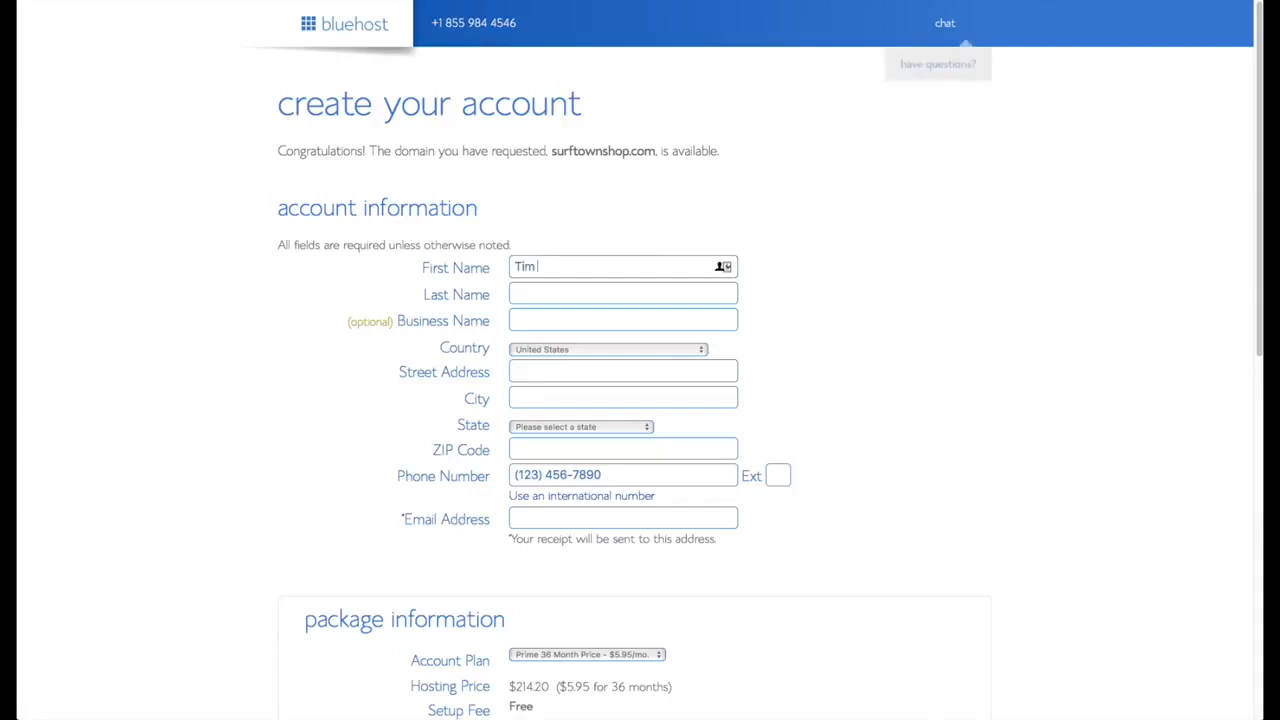
- Enter the account holder's first name, last name and e-mail address in the contact details
key(Tab)
key(Tab)
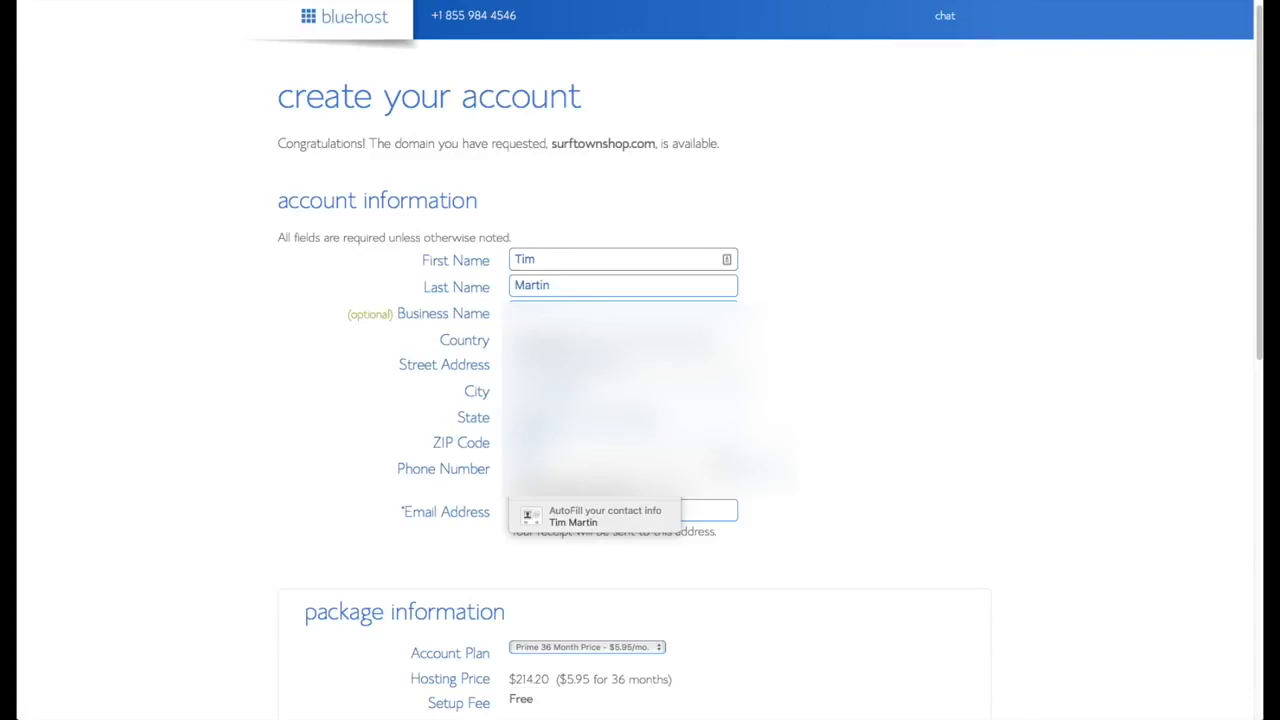
click(594, 512)
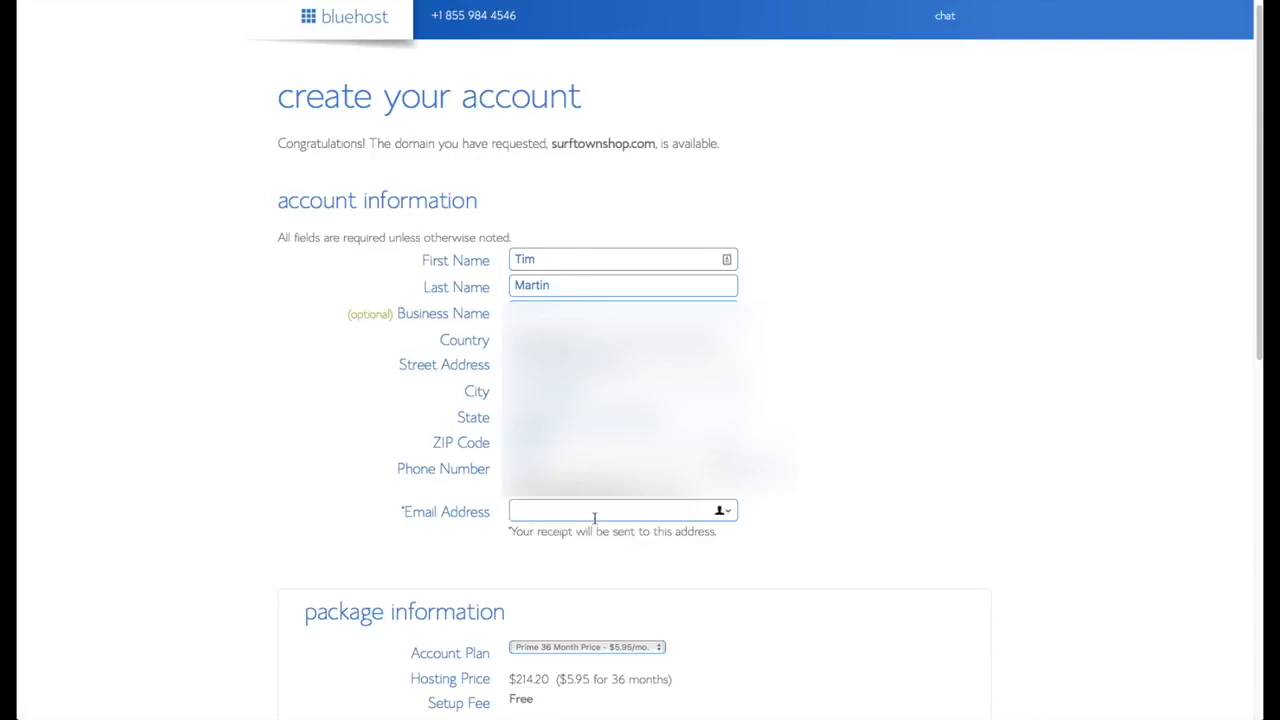
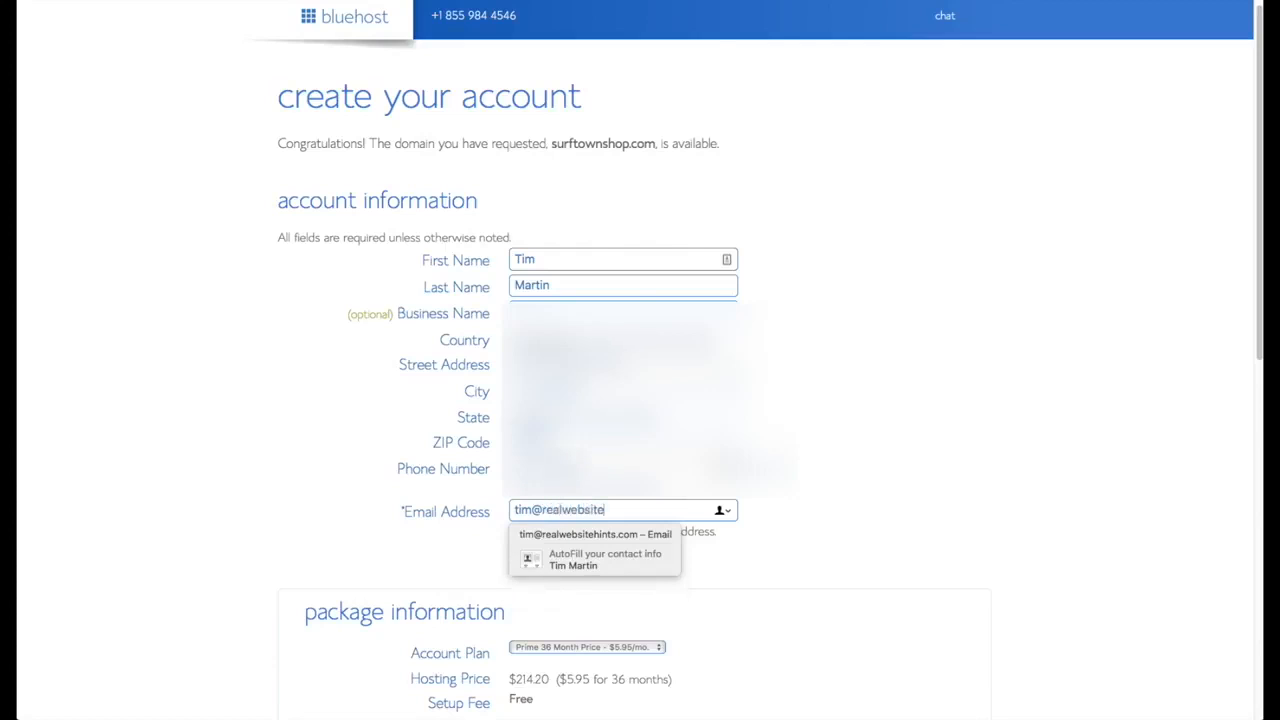
- Switch the account plan to Prime 12 Month and start entering the credit card details
scroll(869, 557, down, 5)
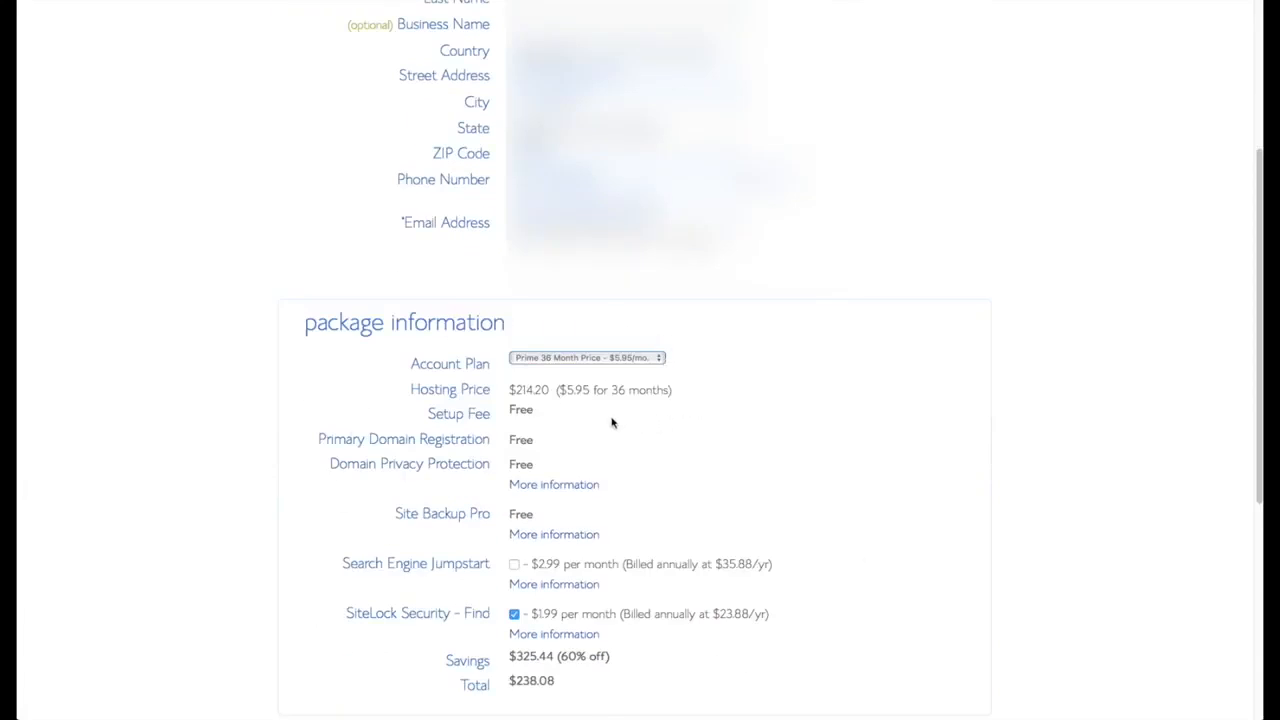
click(658, 362)
click(630, 333)
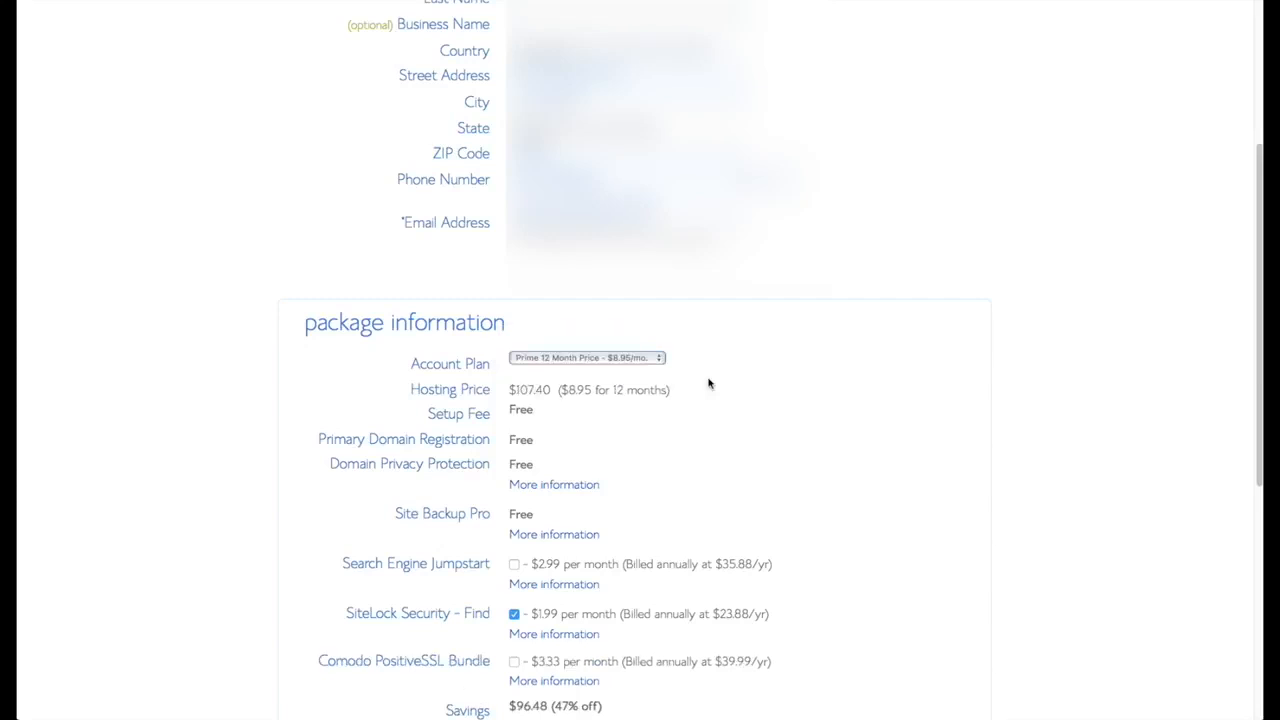
scroll(790, 425, down, 2)
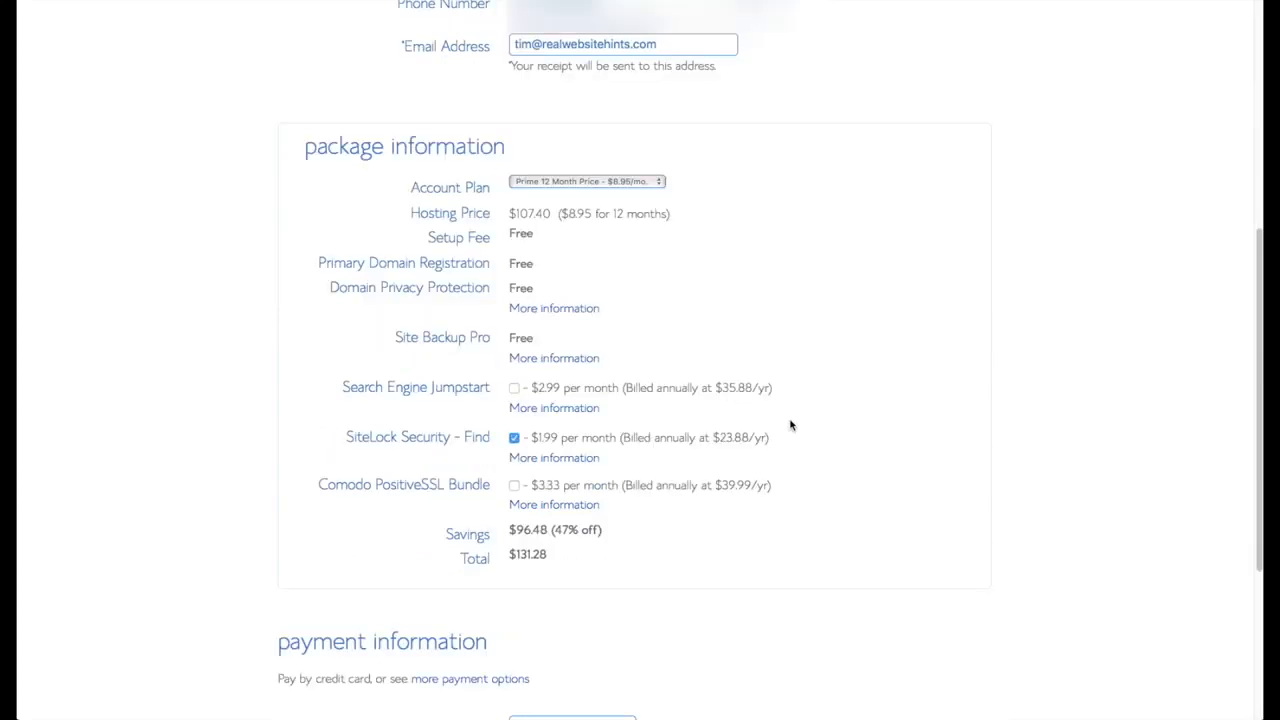
scroll(791, 446, down, 3)
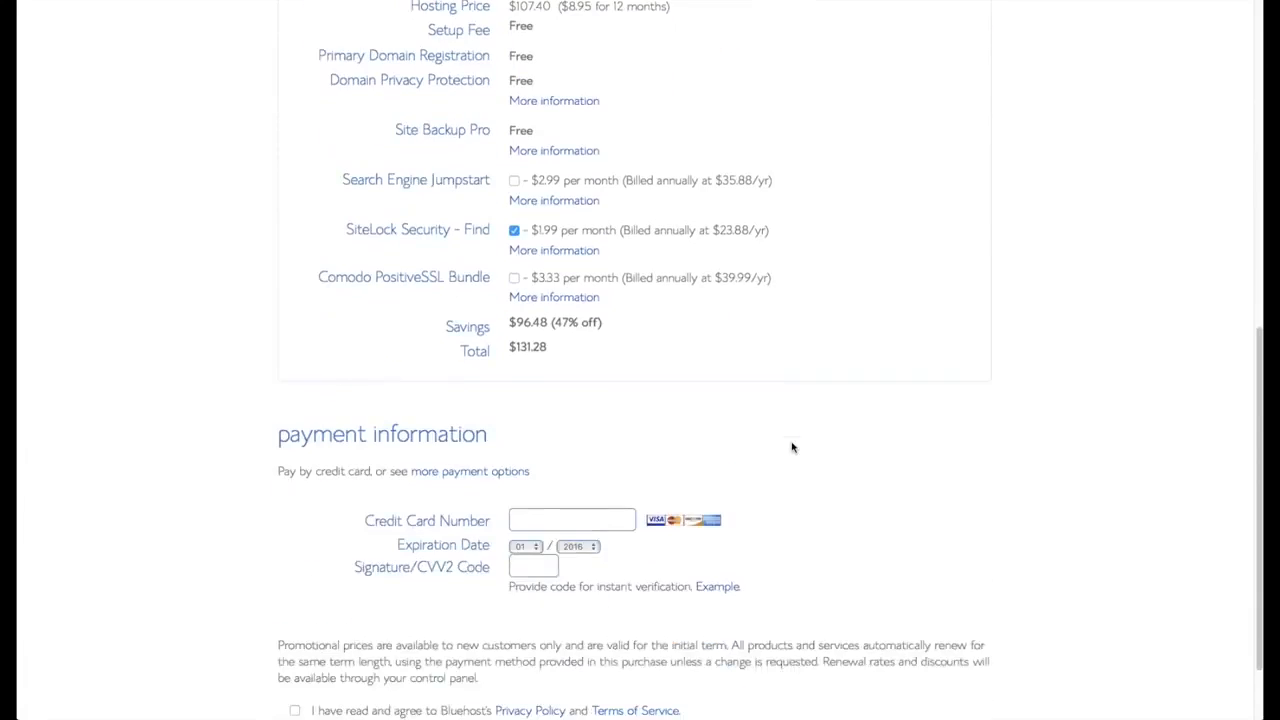
click(585, 485)
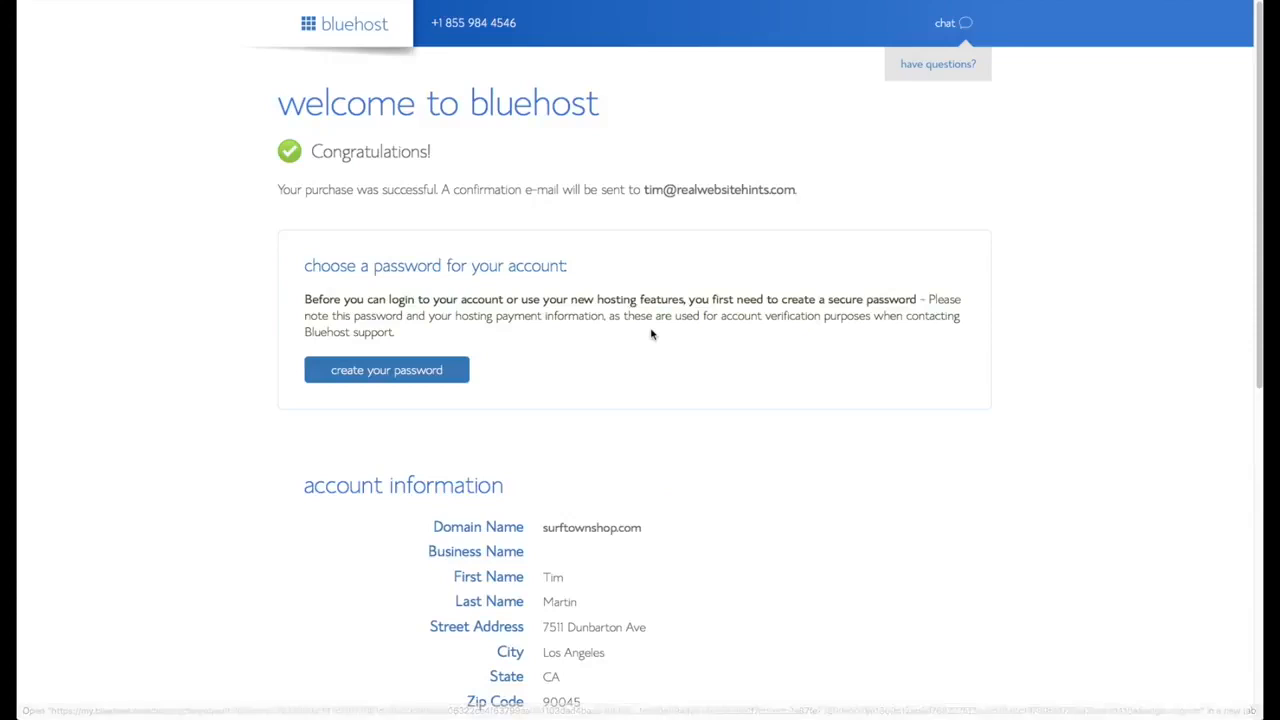
scroll(651, 334, down, 1)
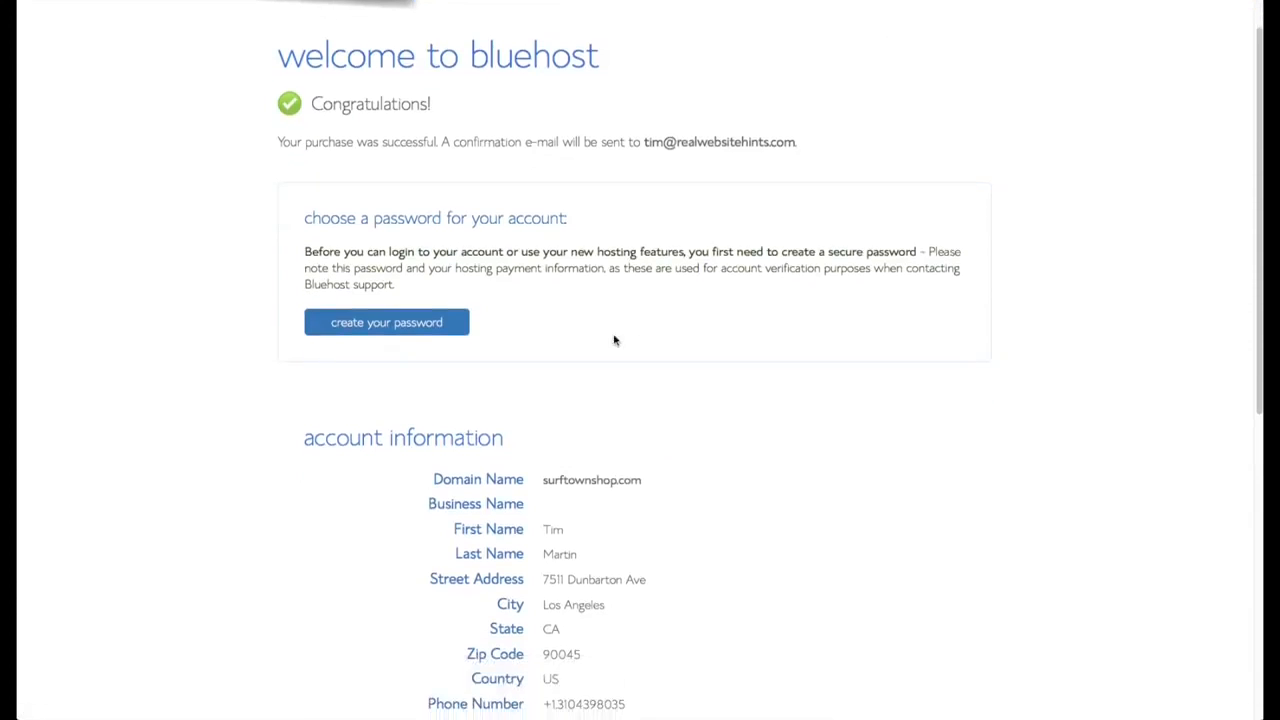
- Set a LastPass-generated account password, confirm it, accept the terms and submit
click(418, 323)
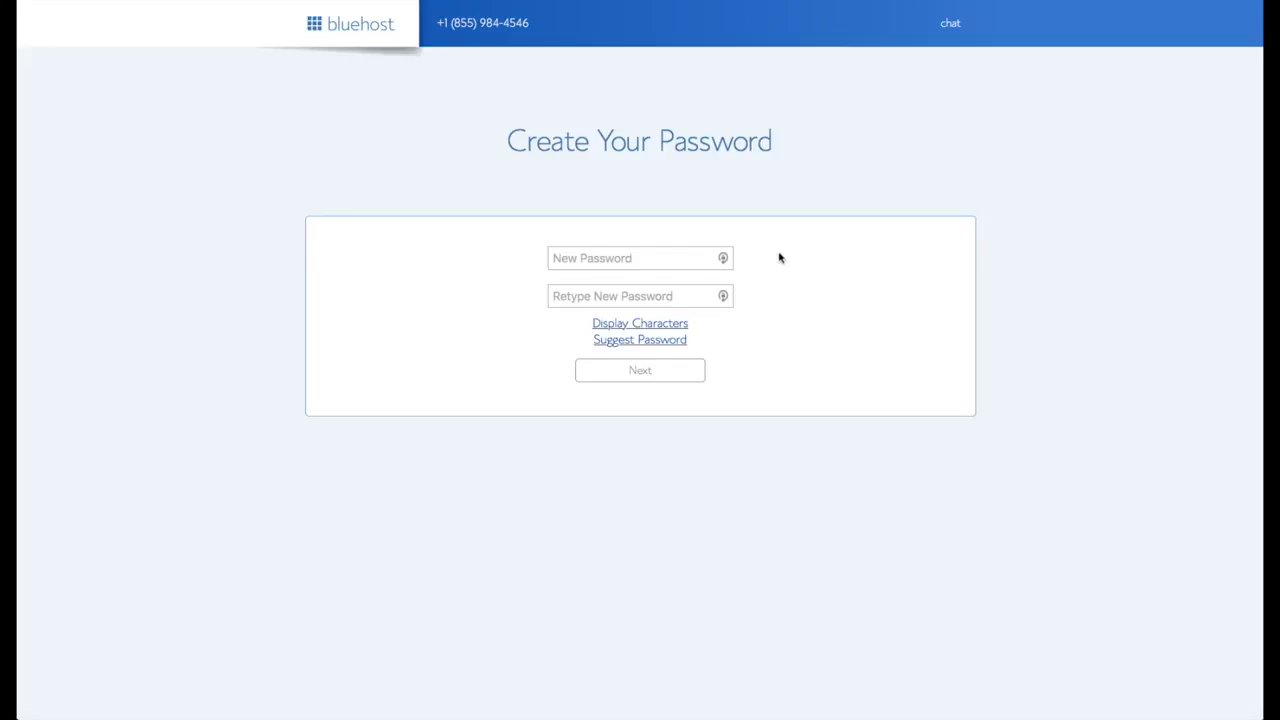
click(725, 259)
click(724, 259)
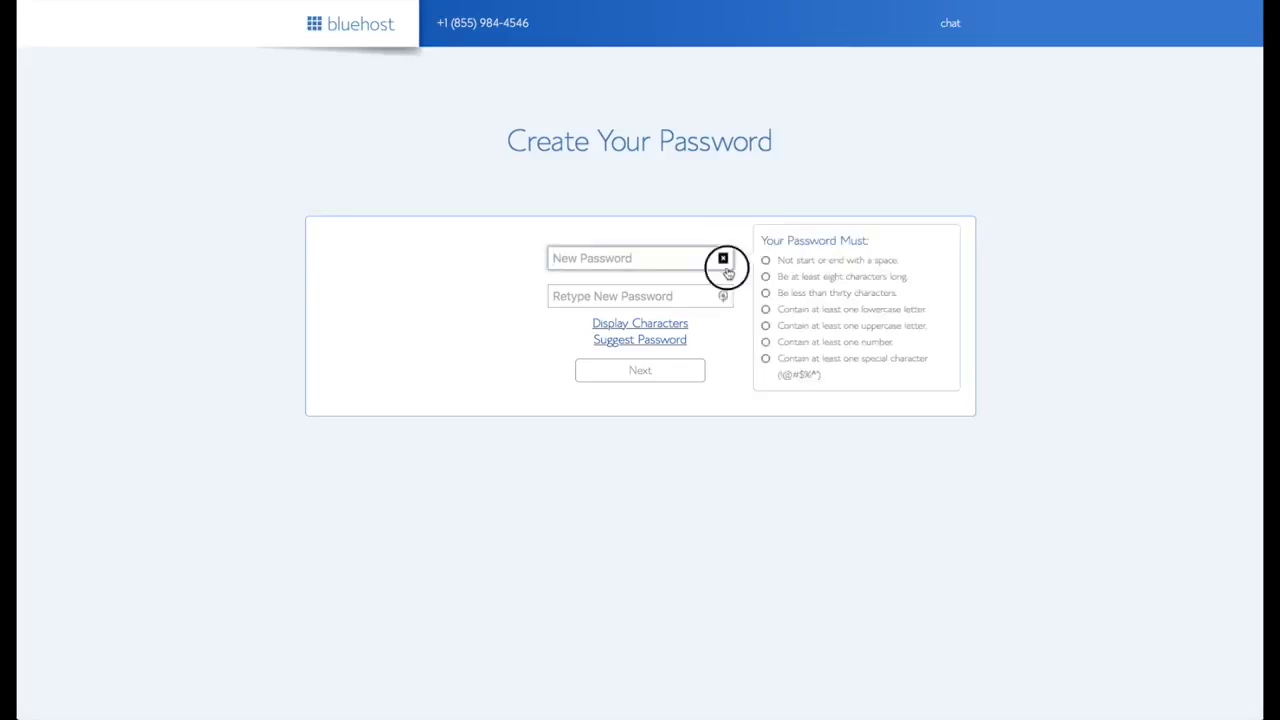
click(420, 2)
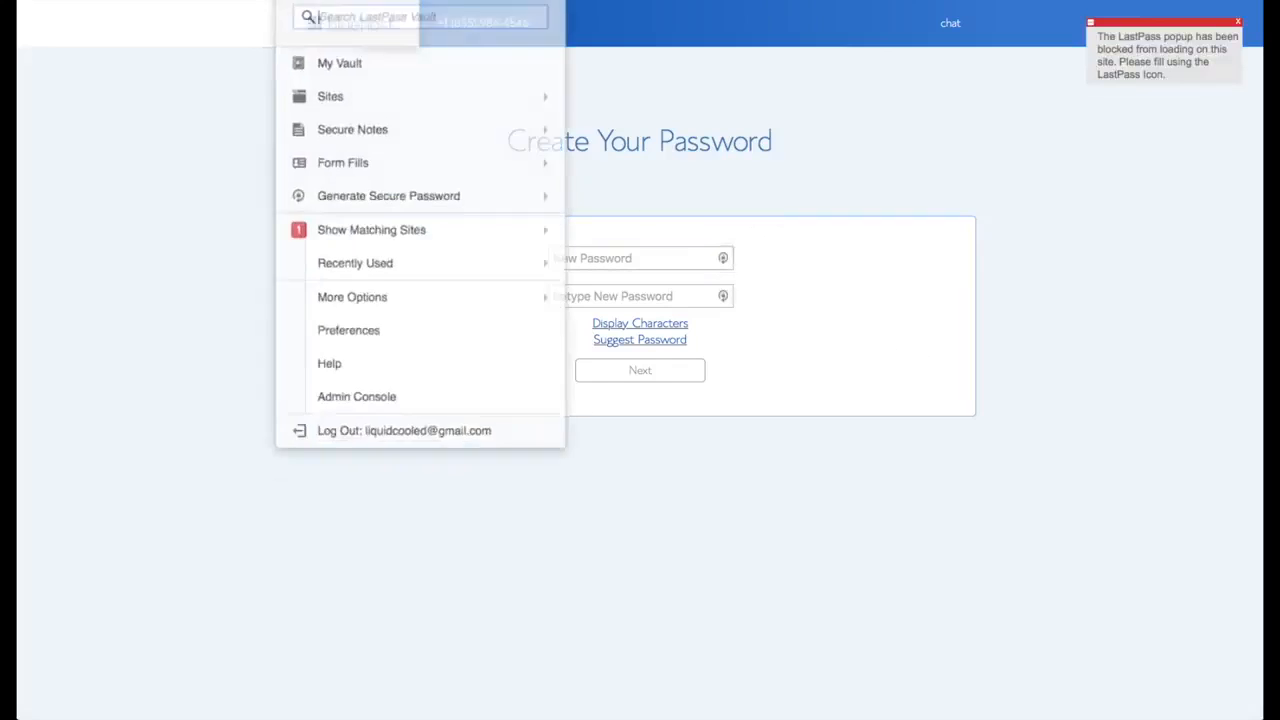
key(super+v)
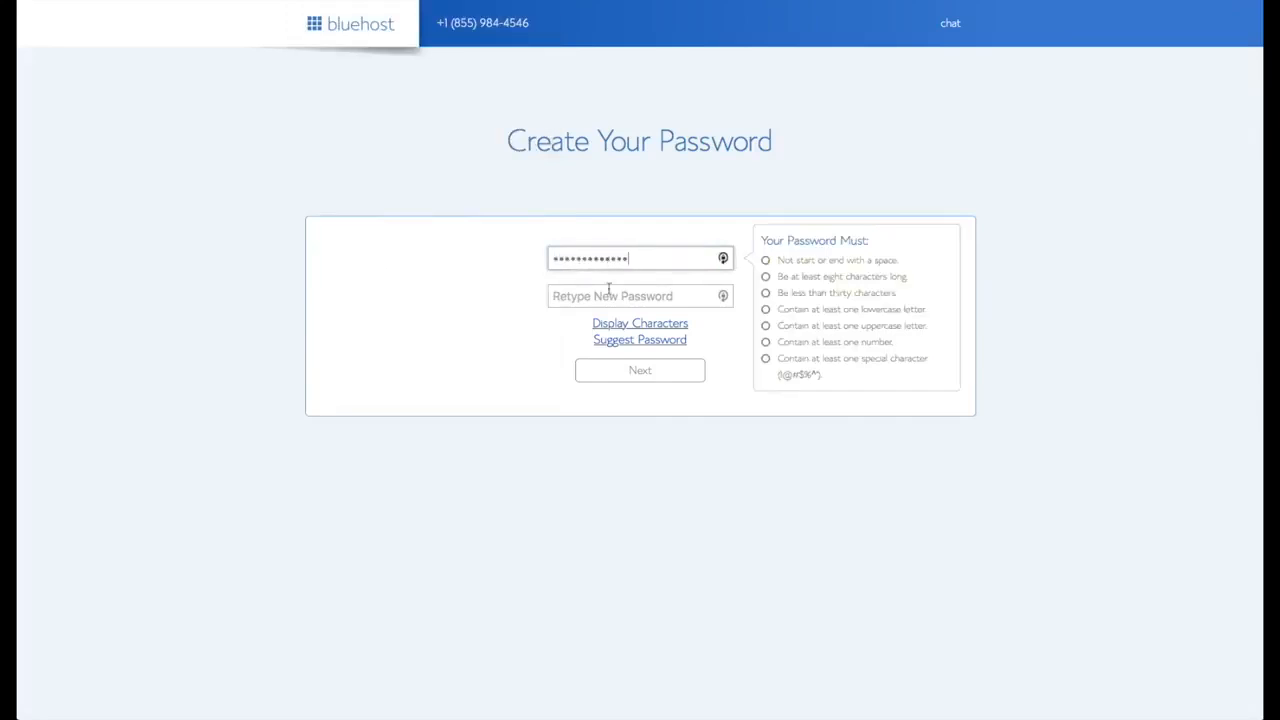
click(608, 292)
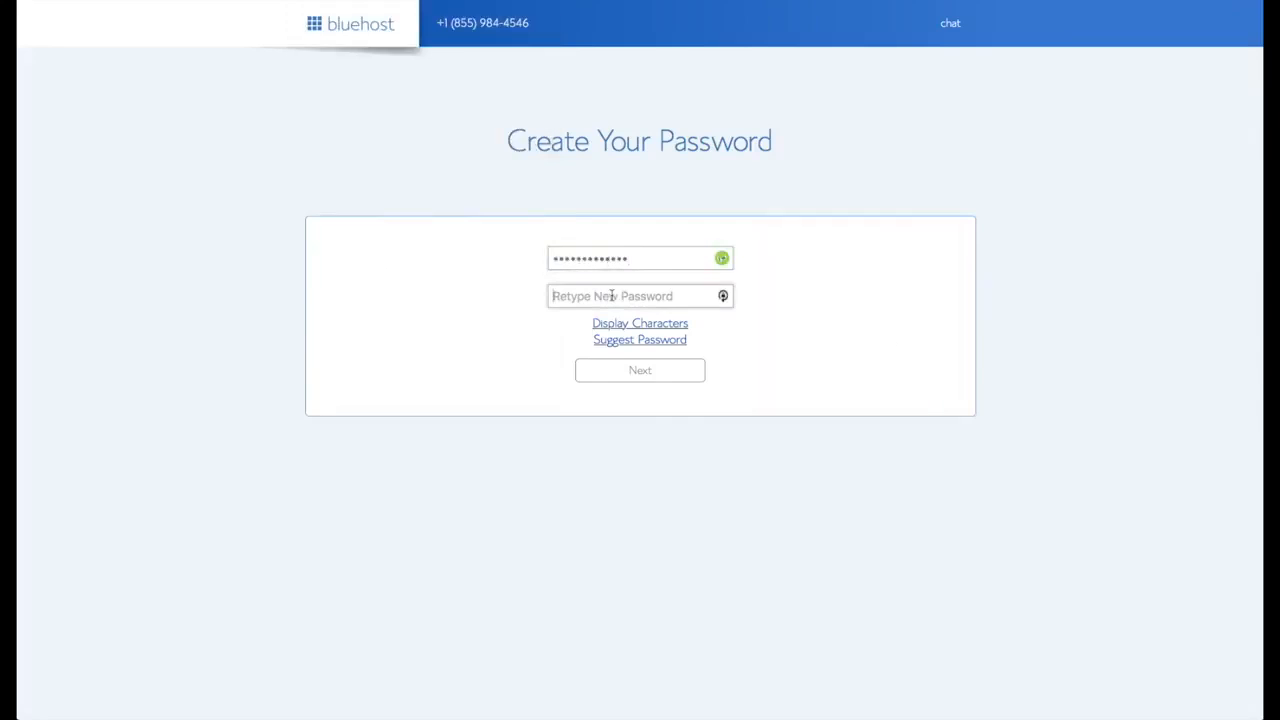
key(super+v)
click(446, 367)
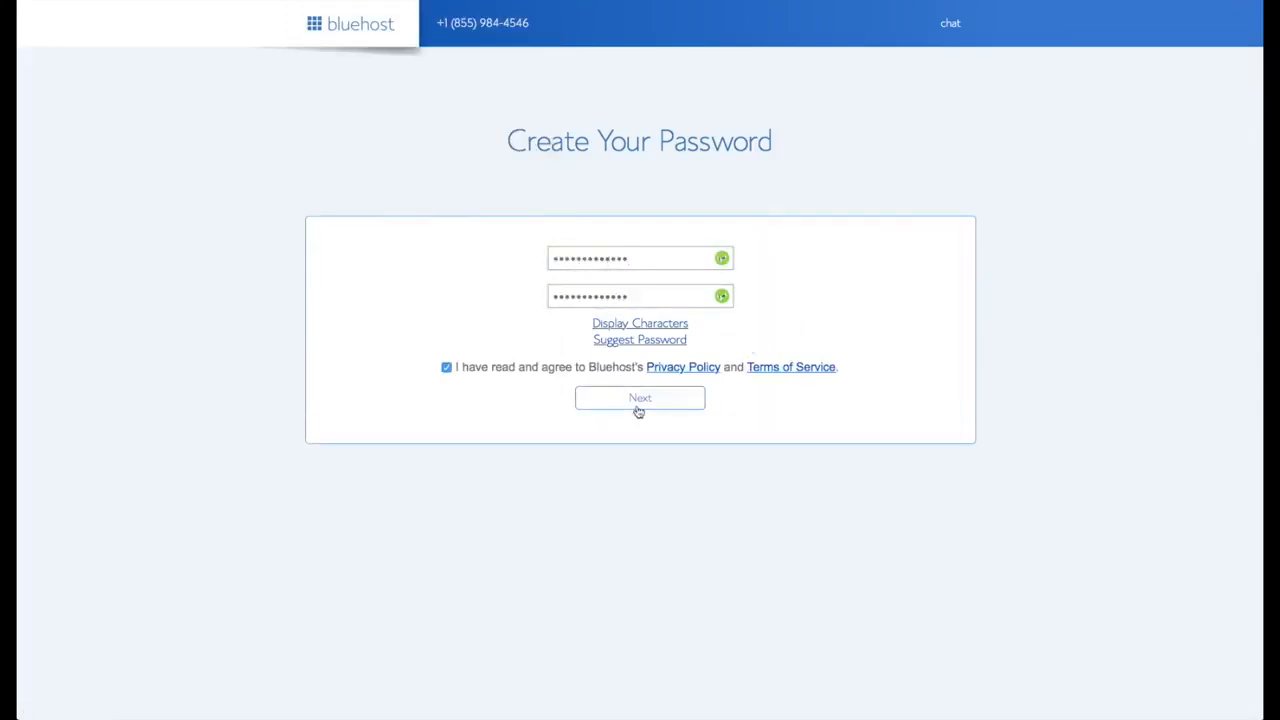
click(639, 402)
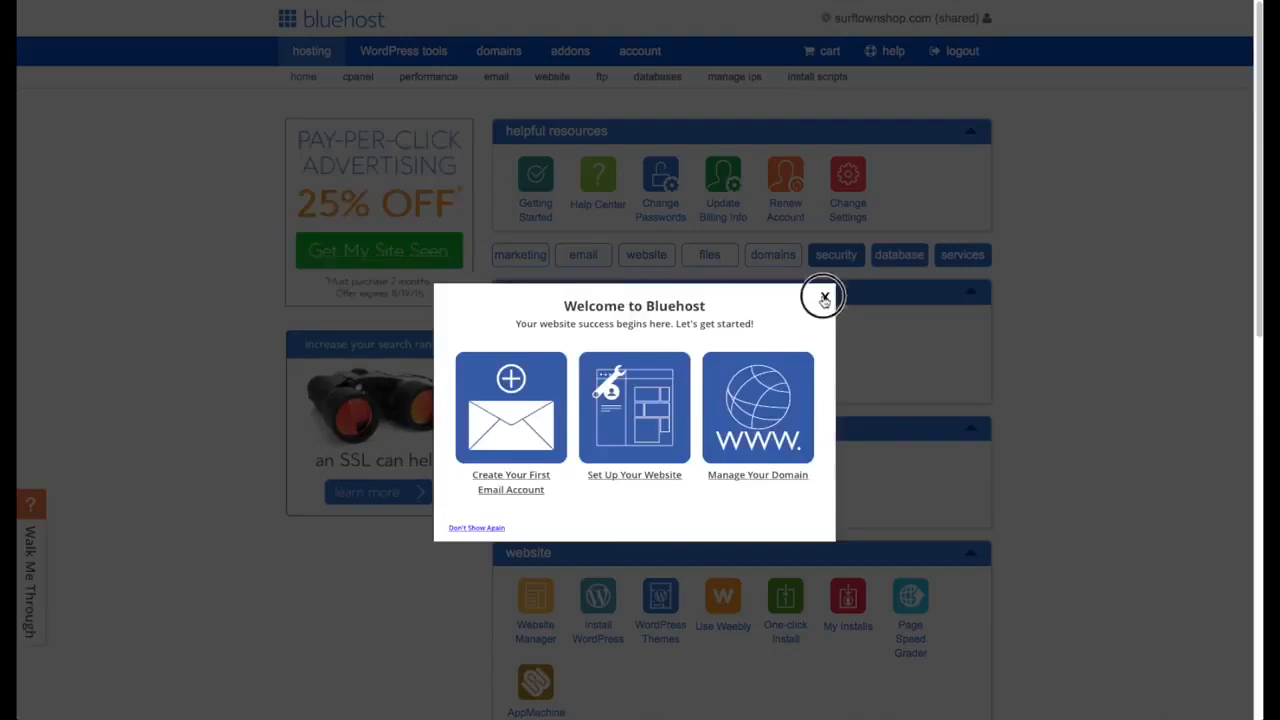
- Close the Welcome to Bluehost popup and choose Install WordPress
click(823, 298)
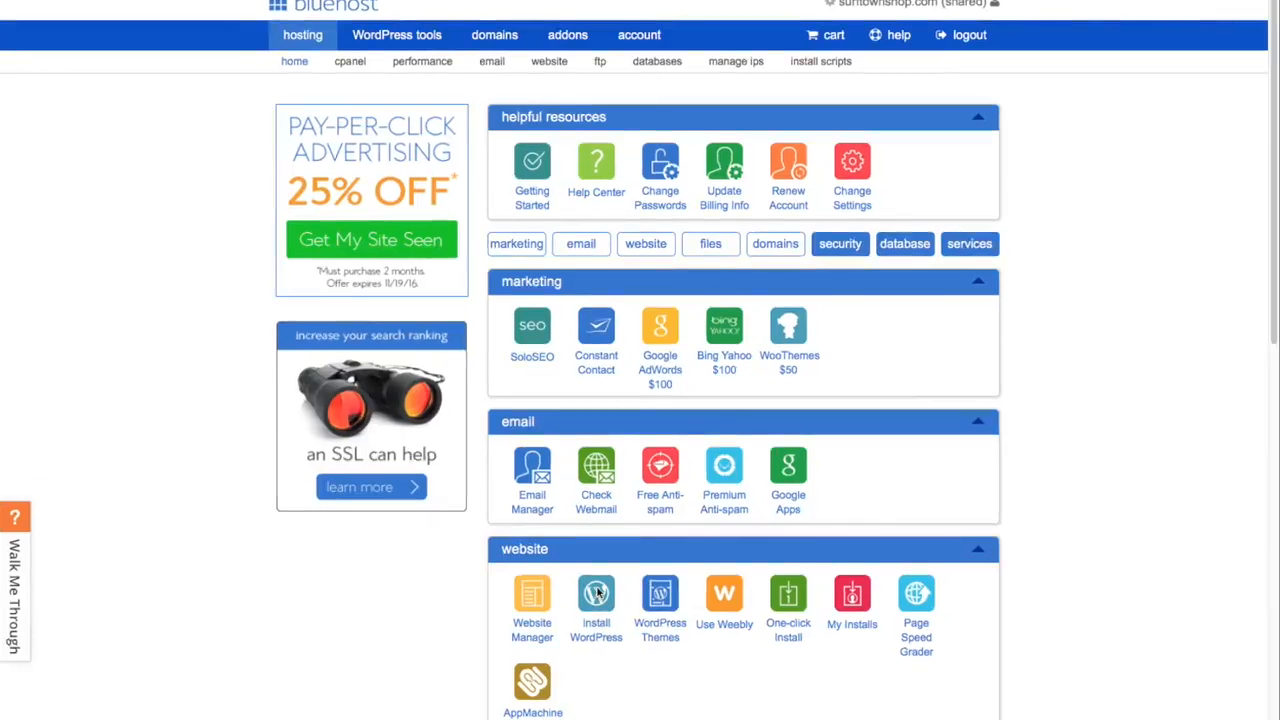
click(597, 592)
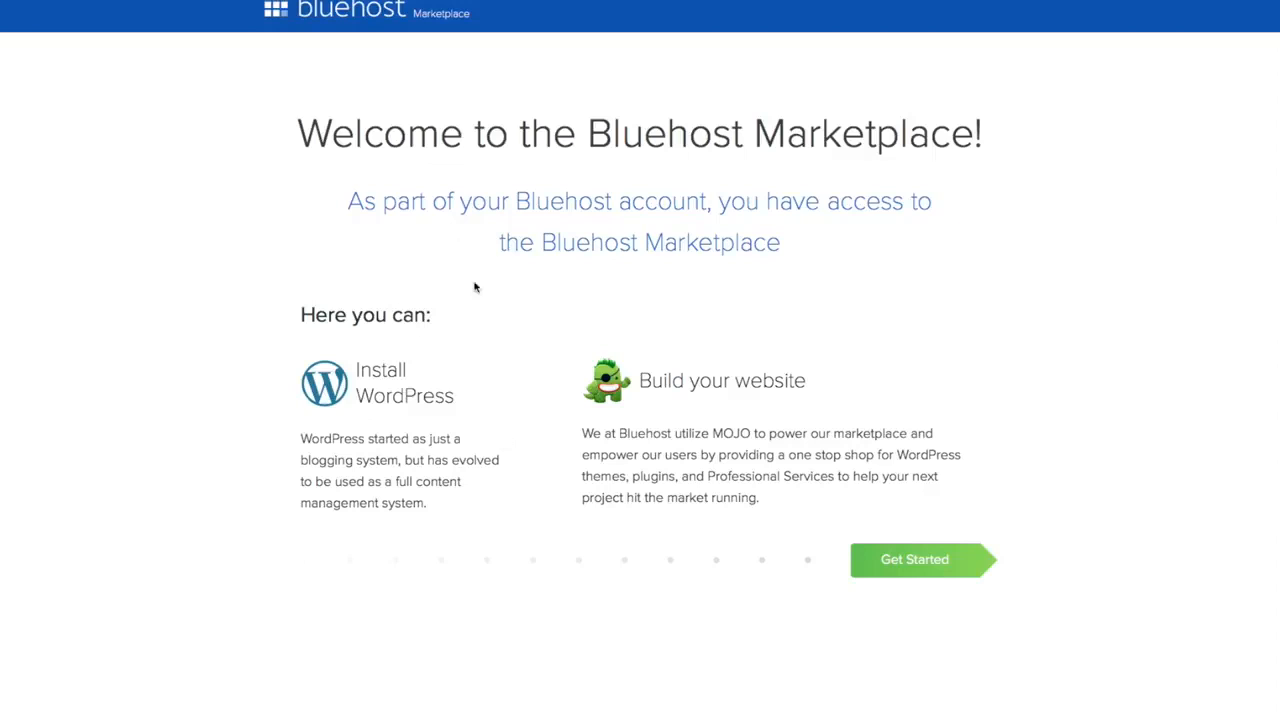
- Start the WordPress setup, skipping the OptinMonster and Form Builder plugins
click(920, 558)
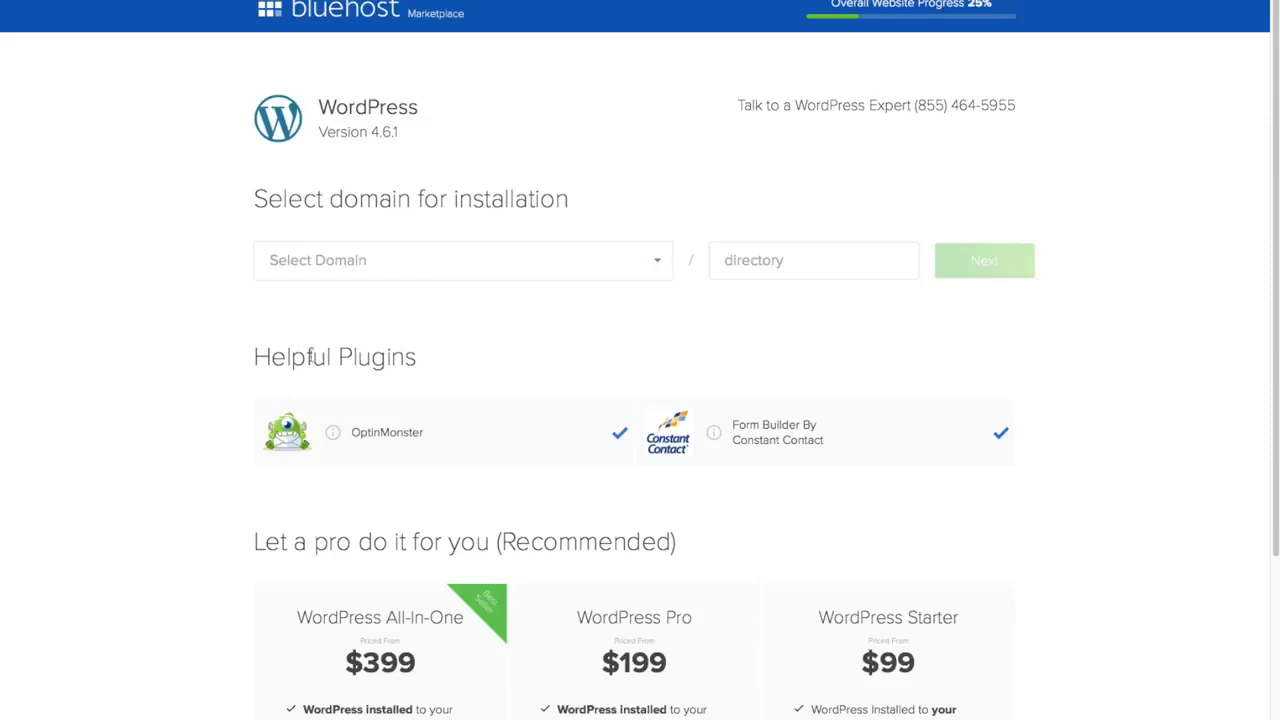
click(620, 433)
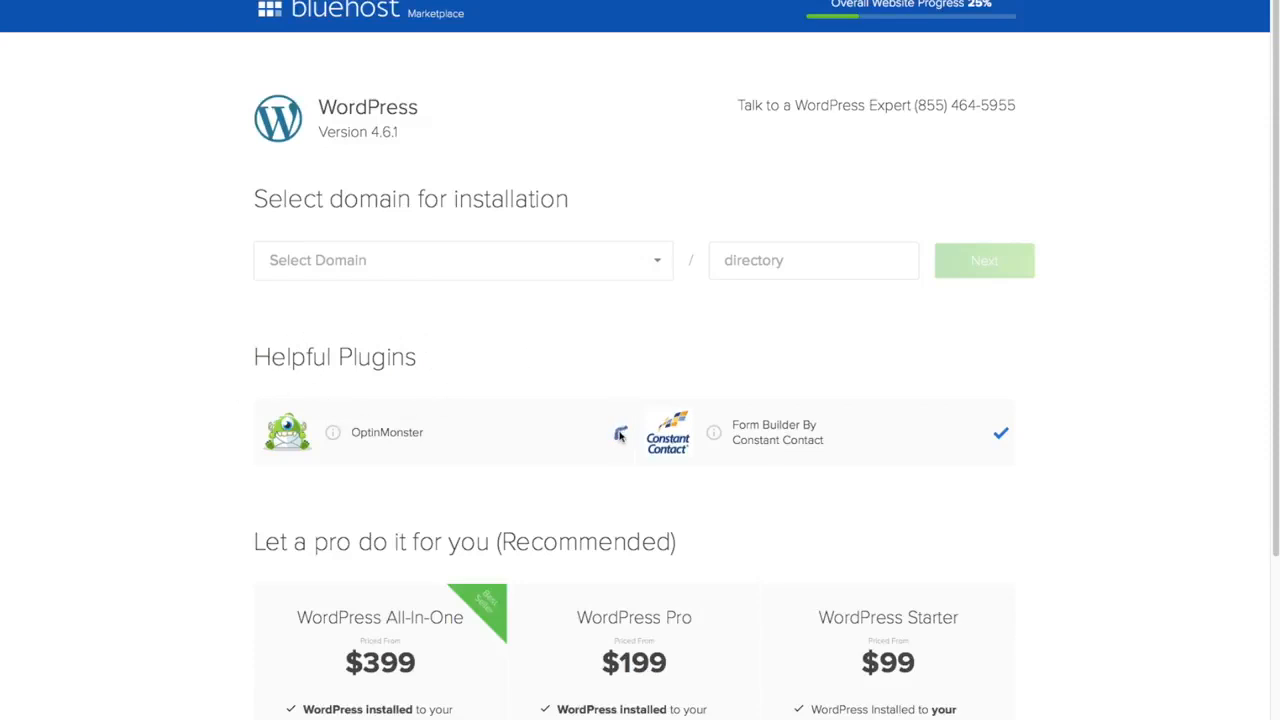
click(1001, 434)
click(660, 264)
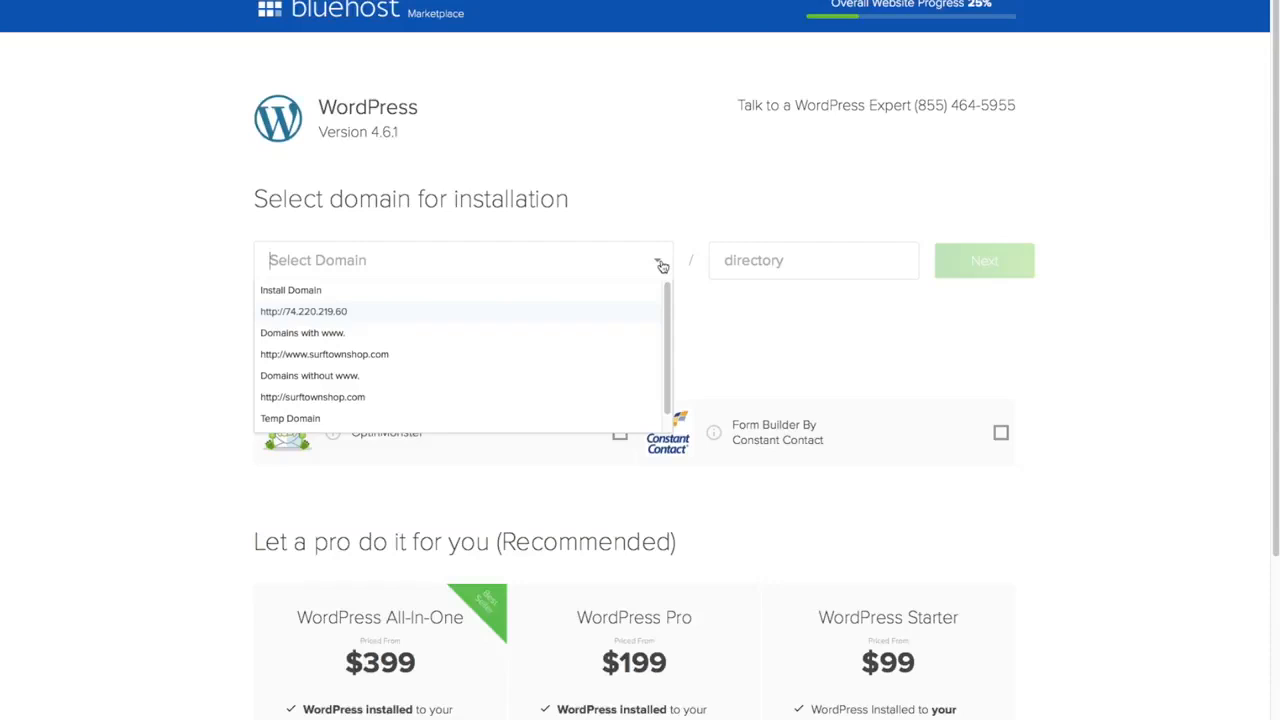
click(406, 369)
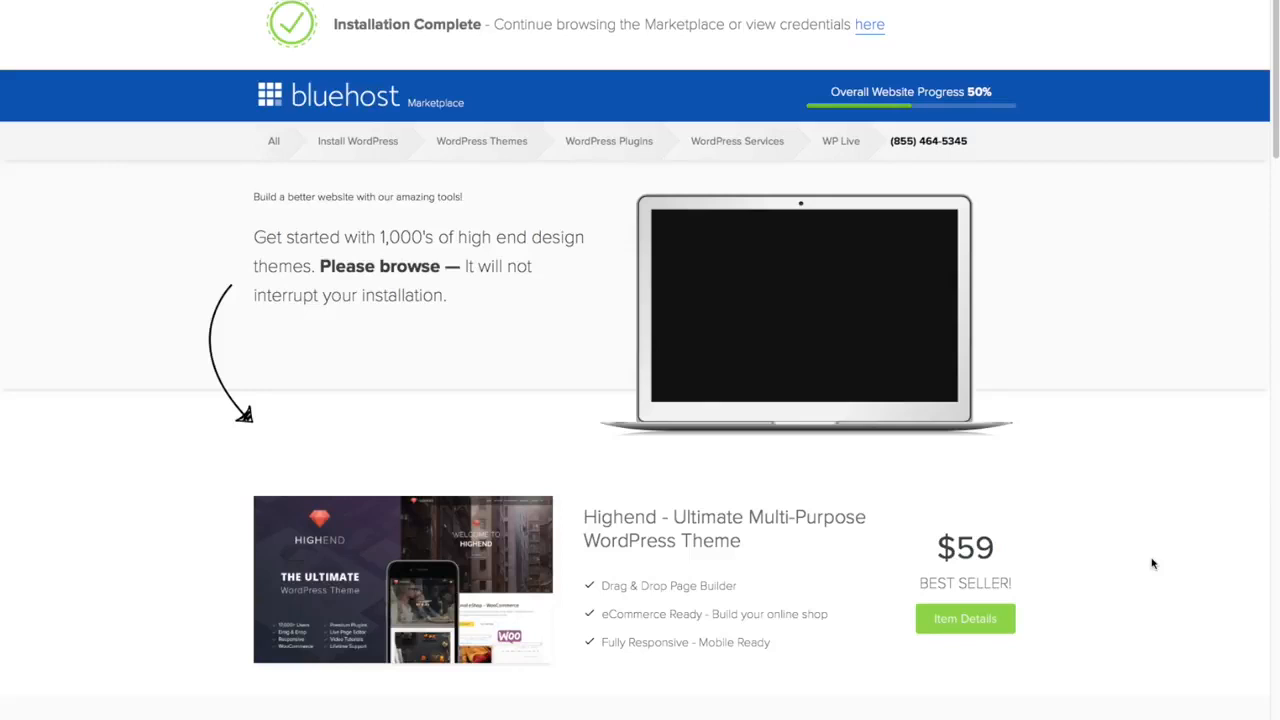
scroll(1152, 563, down, 5)
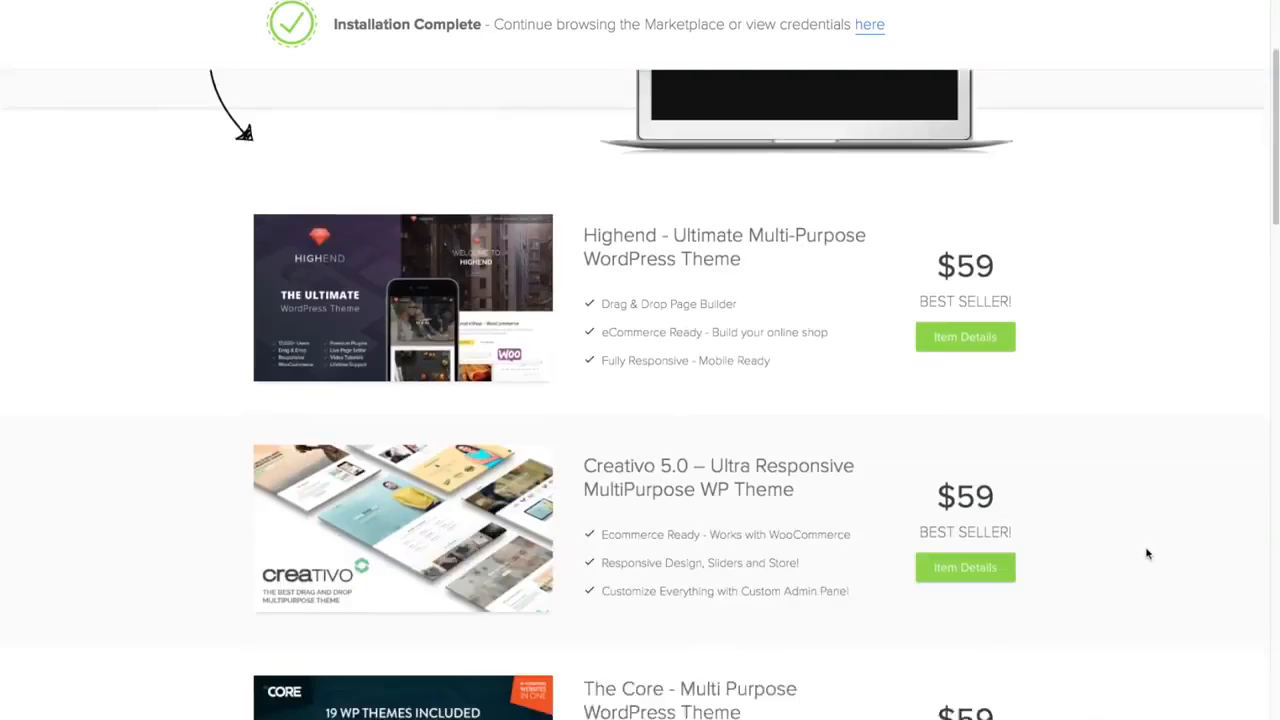
scroll(1147, 553, down, 1)
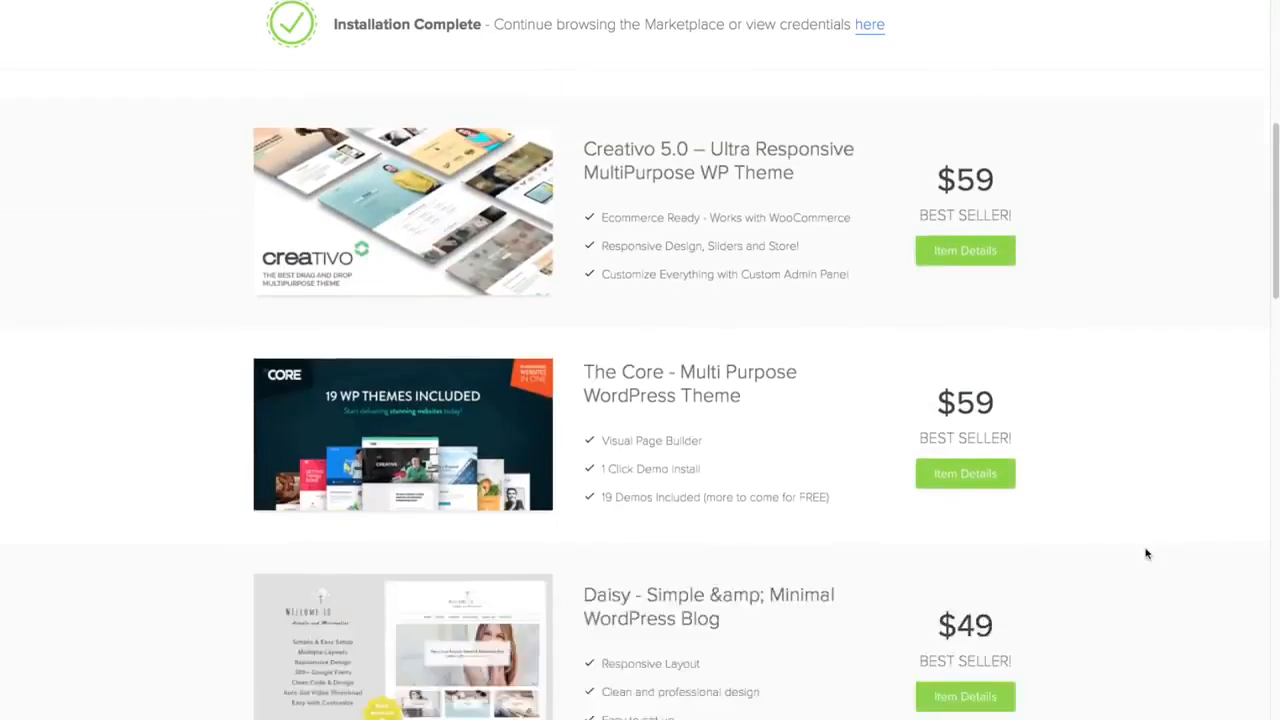
scroll(1147, 553, up, 6)
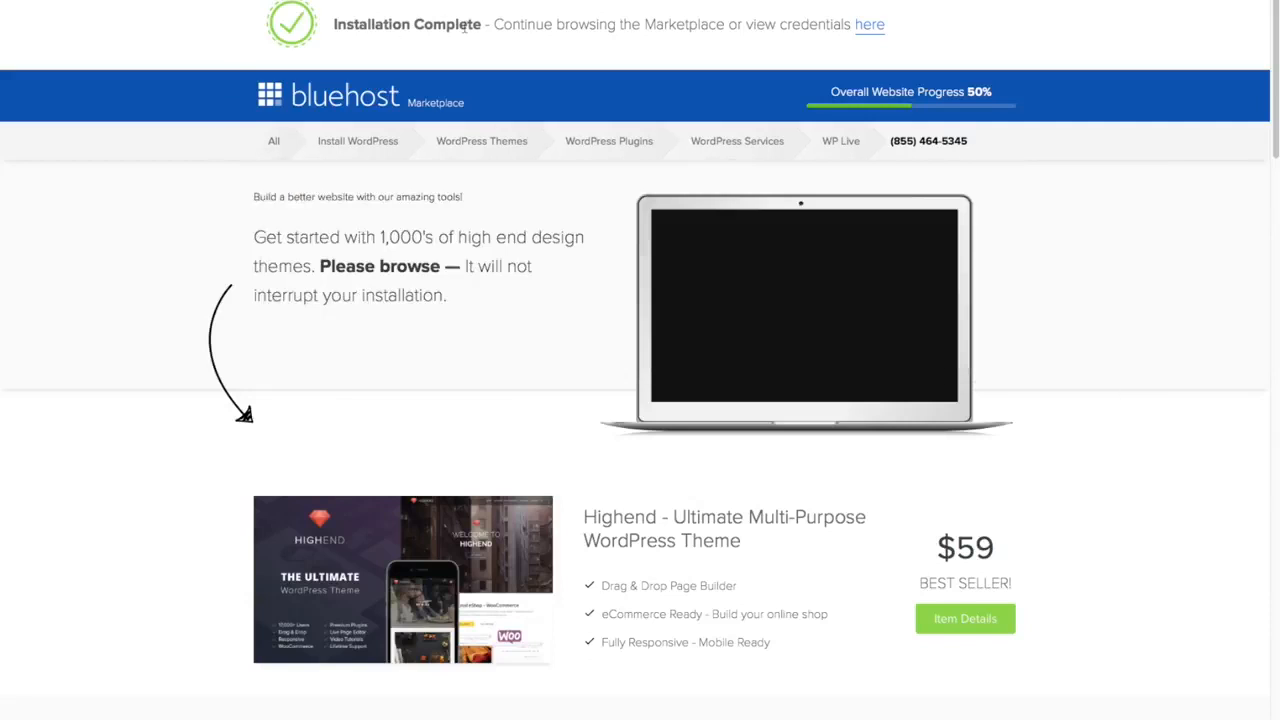
click(870, 28)
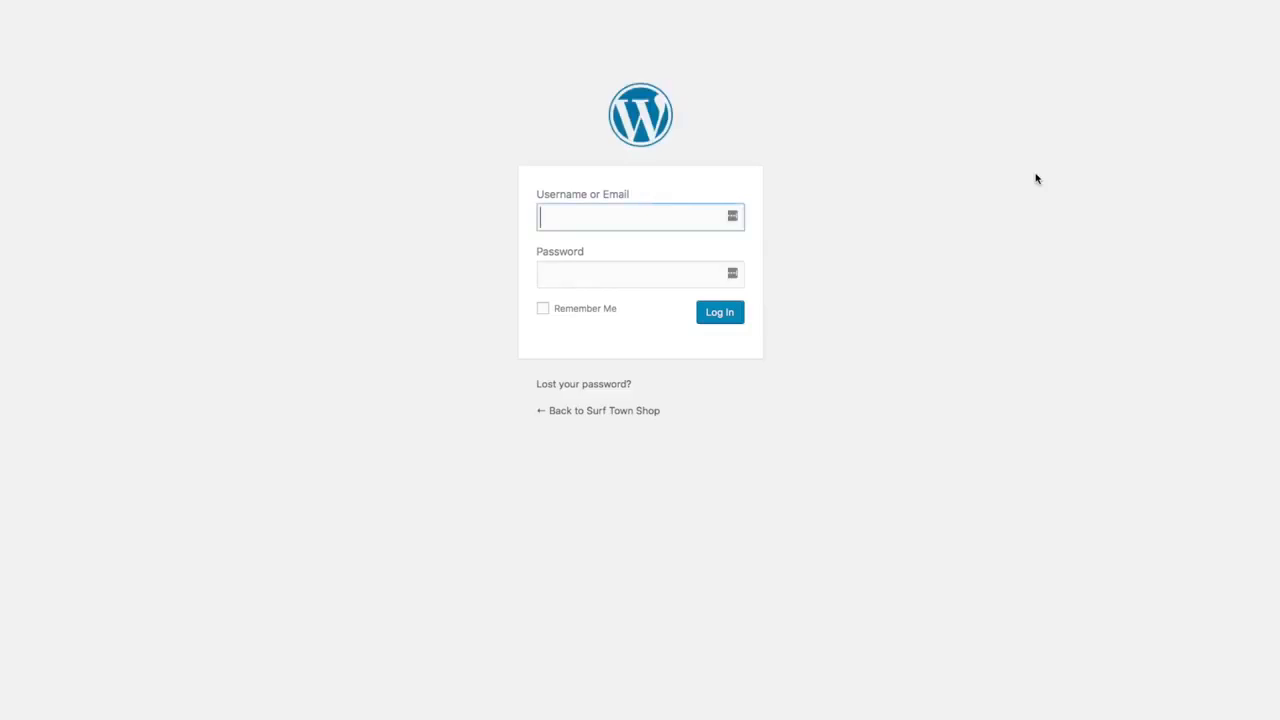
- Log in to the Surf Town Shop WordPress admin with the site's username and password
text(timsurftown)
key(Tab)
text(************)
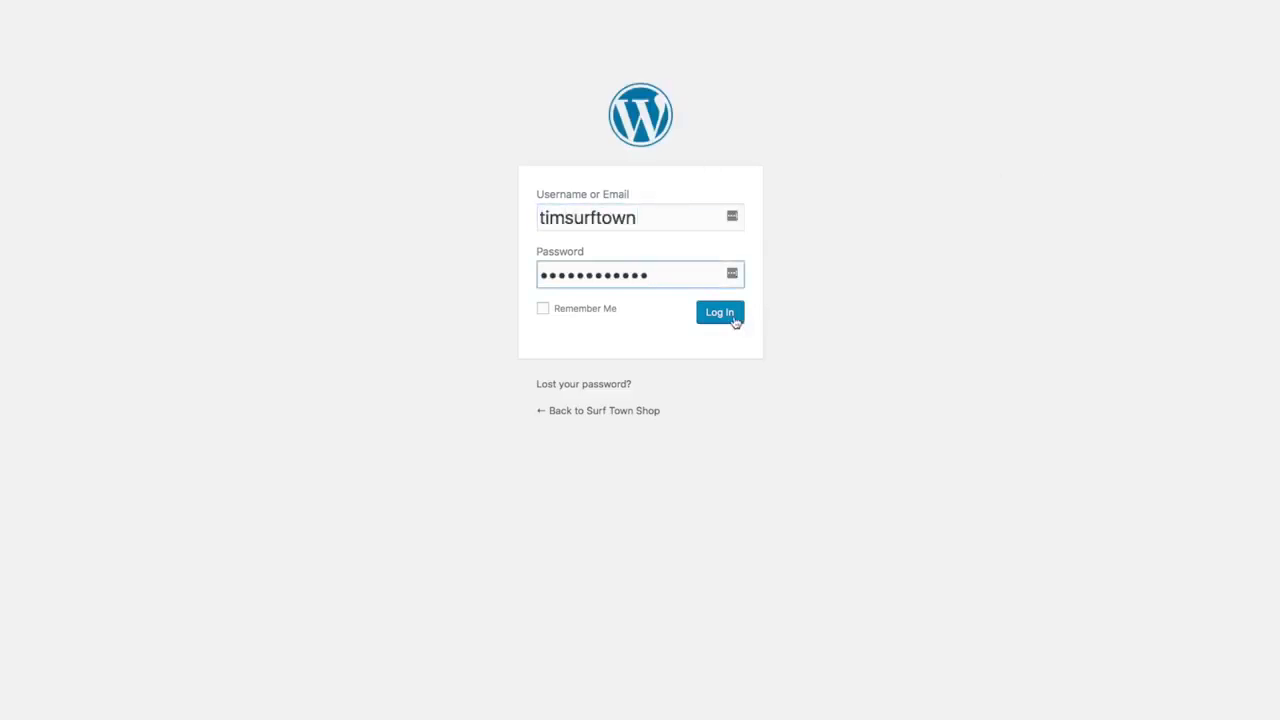
click(720, 313)
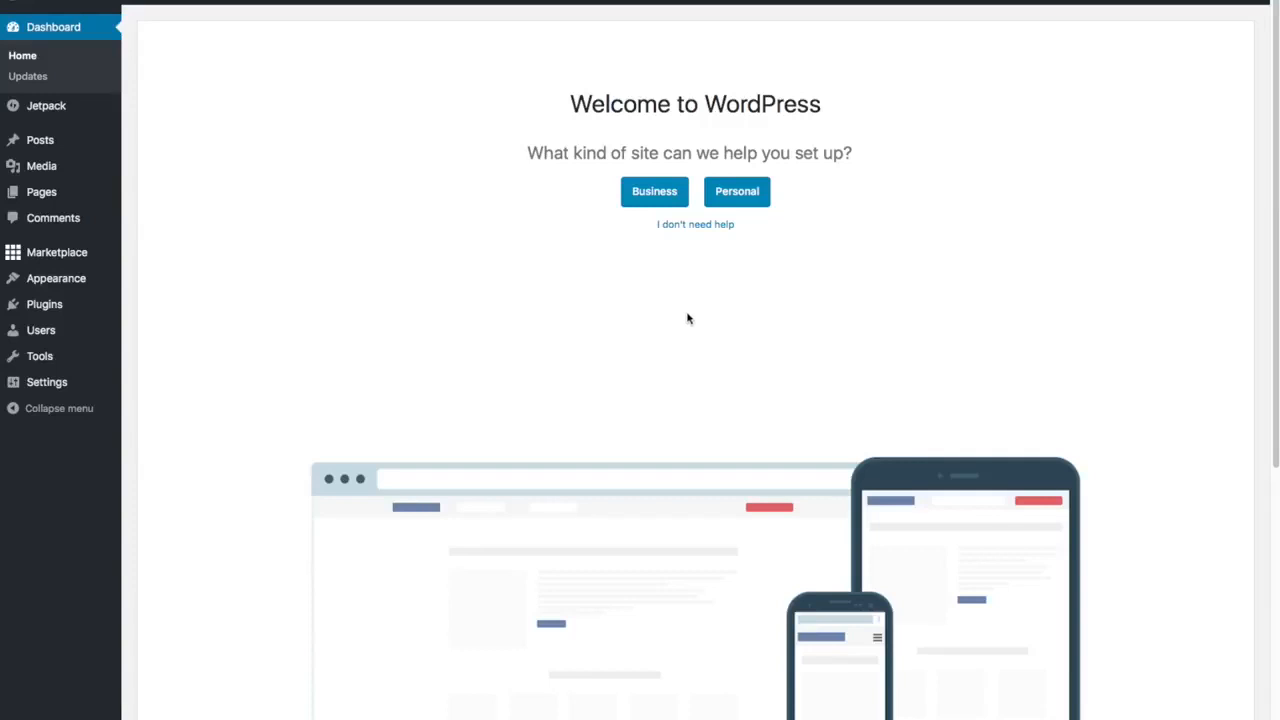
- Choose 'I don't need help' on the welcome screen and close the WordPress Experts promo banner
click(699, 229)
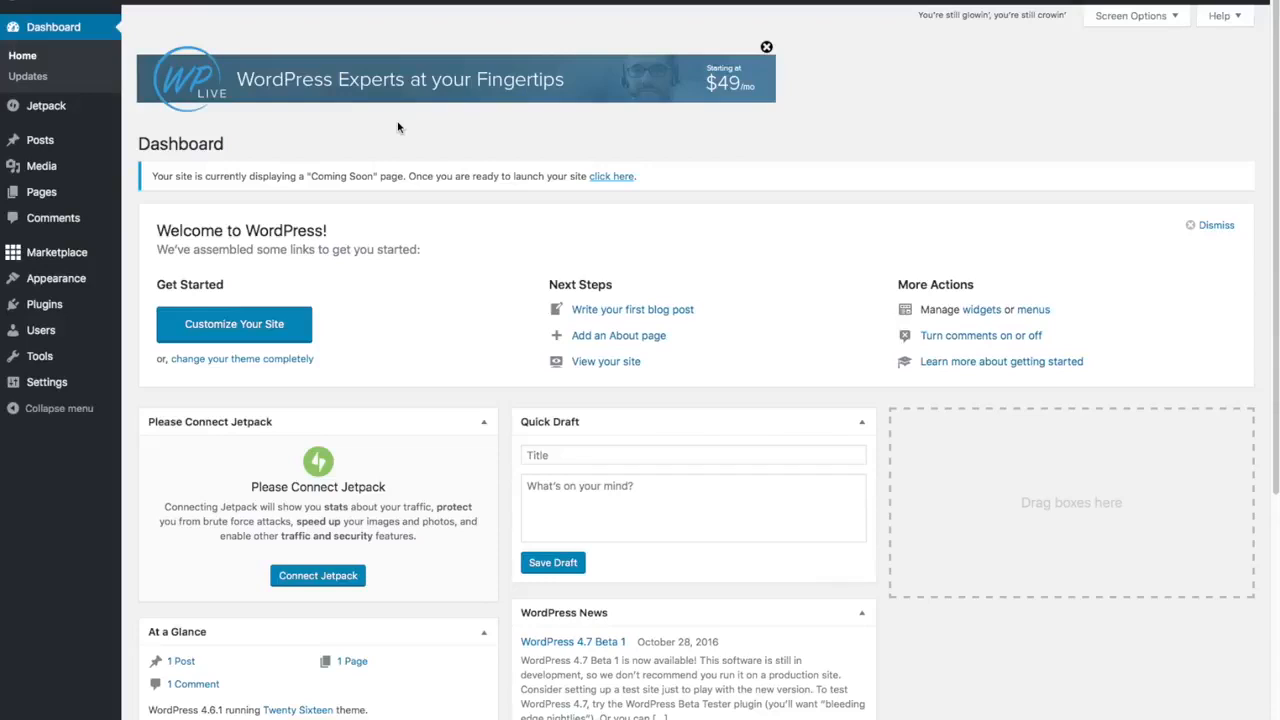
click(766, 47)
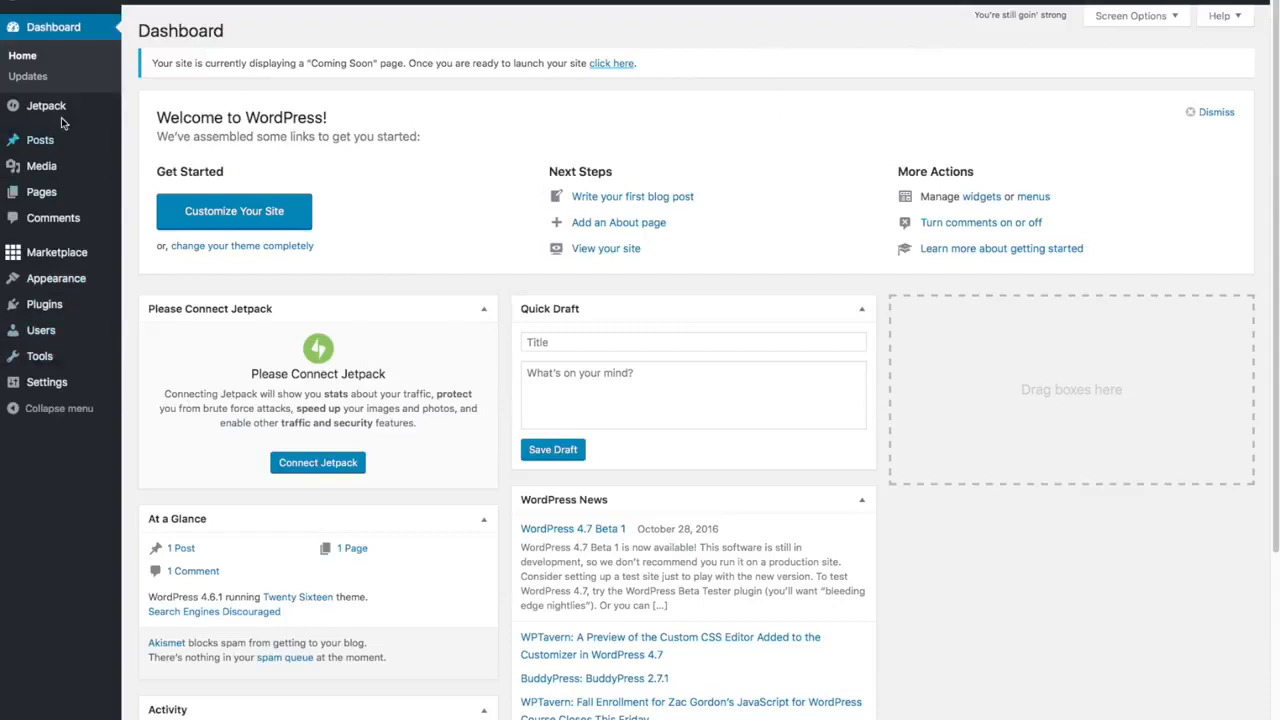
mouse_move(35, 262)
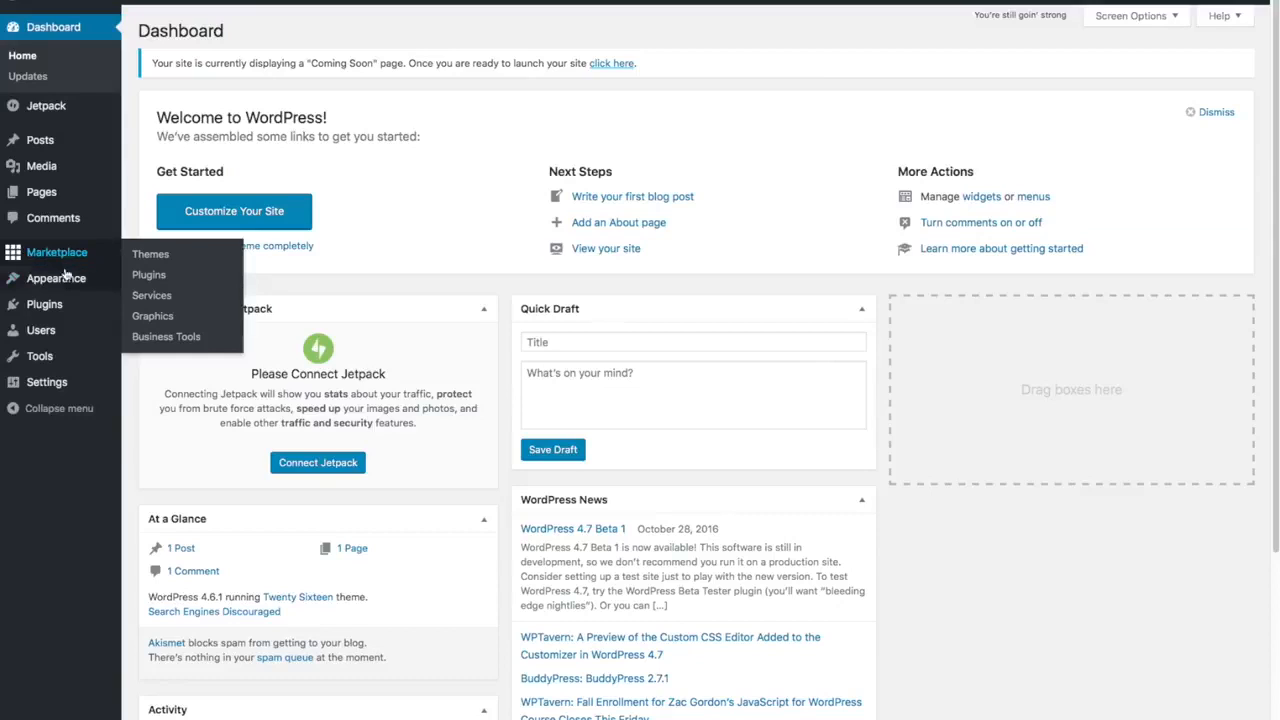
mouse_move(70, 305)
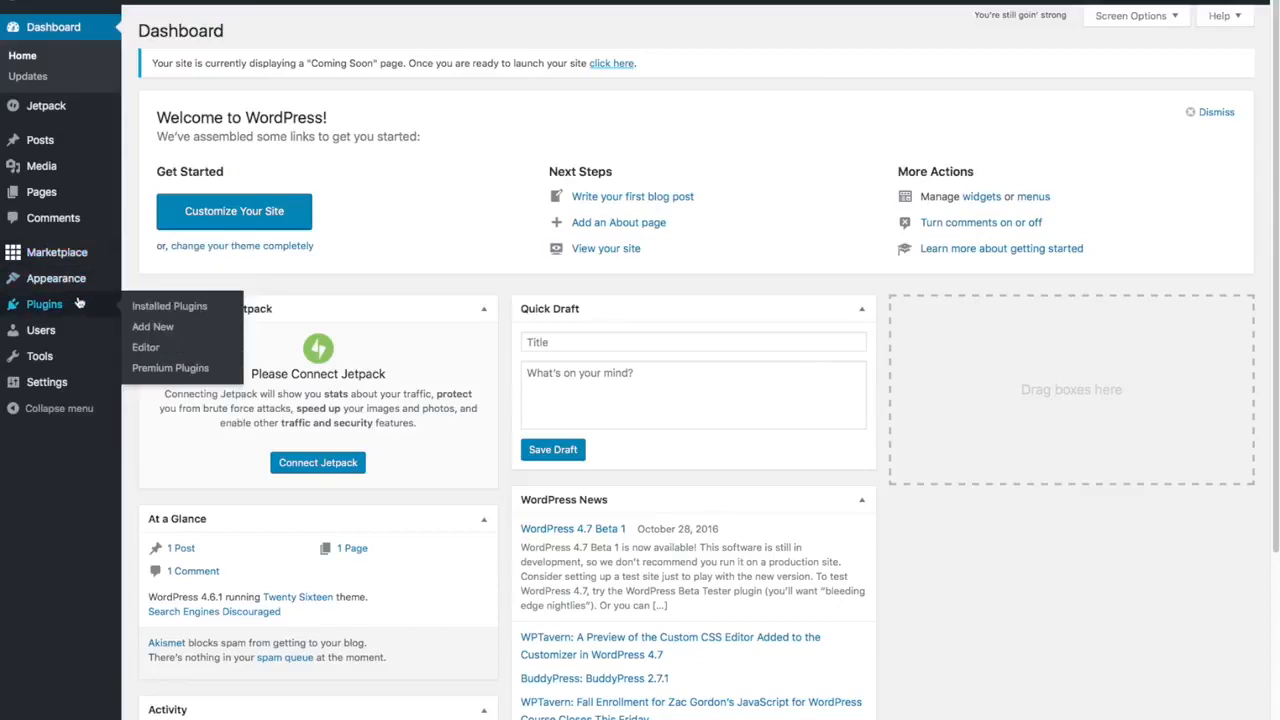
- Select Hello Dolly and MOJO Marketplace under Installed Plugins and bulk-deactivate them
click(152, 306)
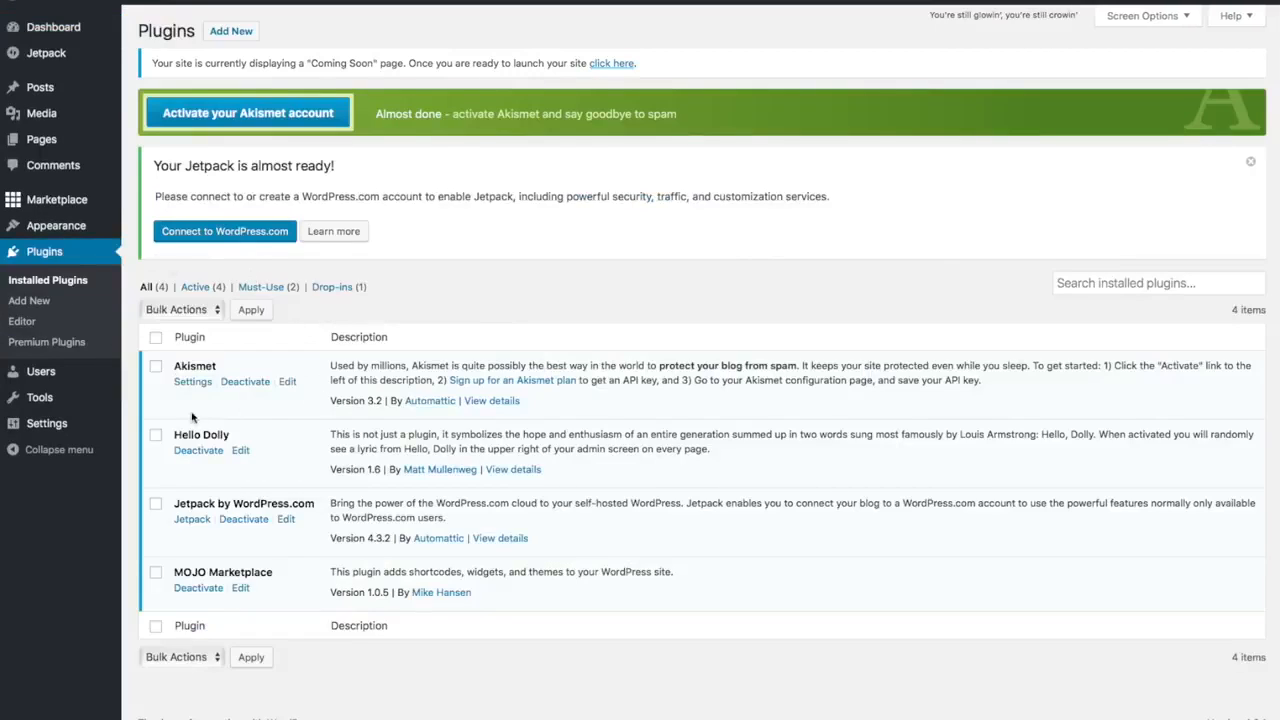
click(182, 432)
click(155, 574)
click(156, 574)
click(216, 316)
click(205, 340)
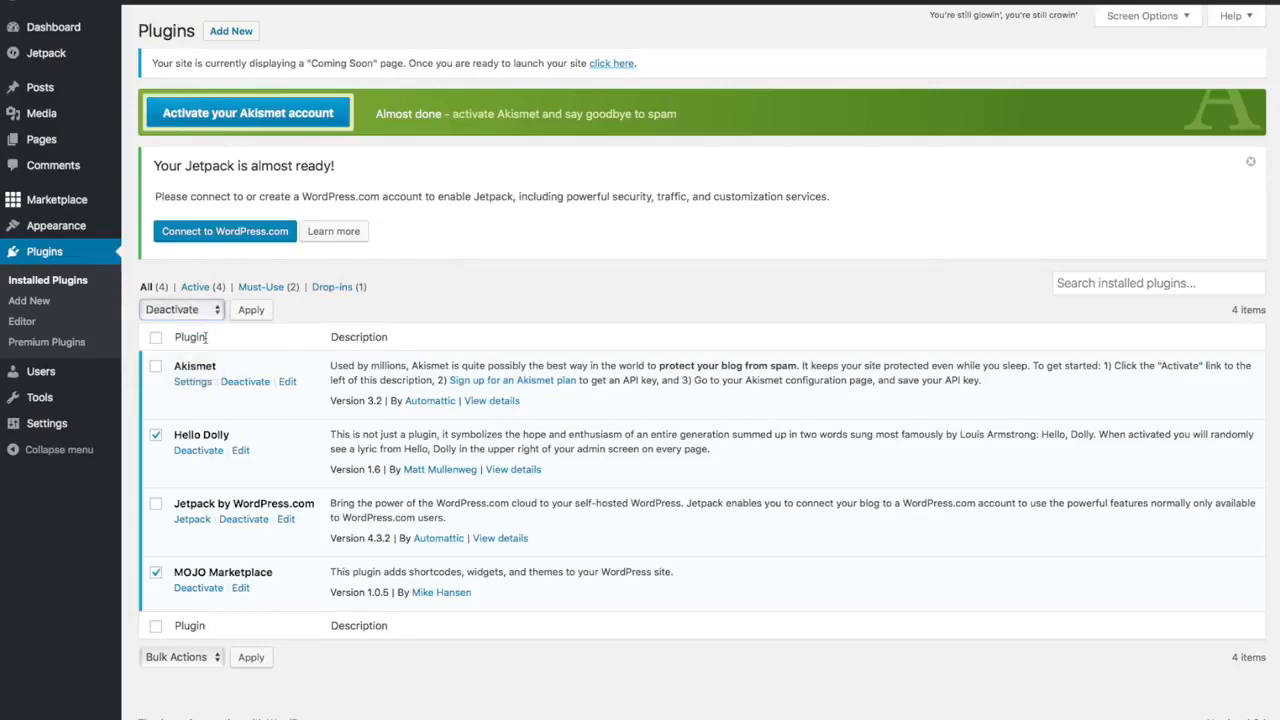
click(263, 310)
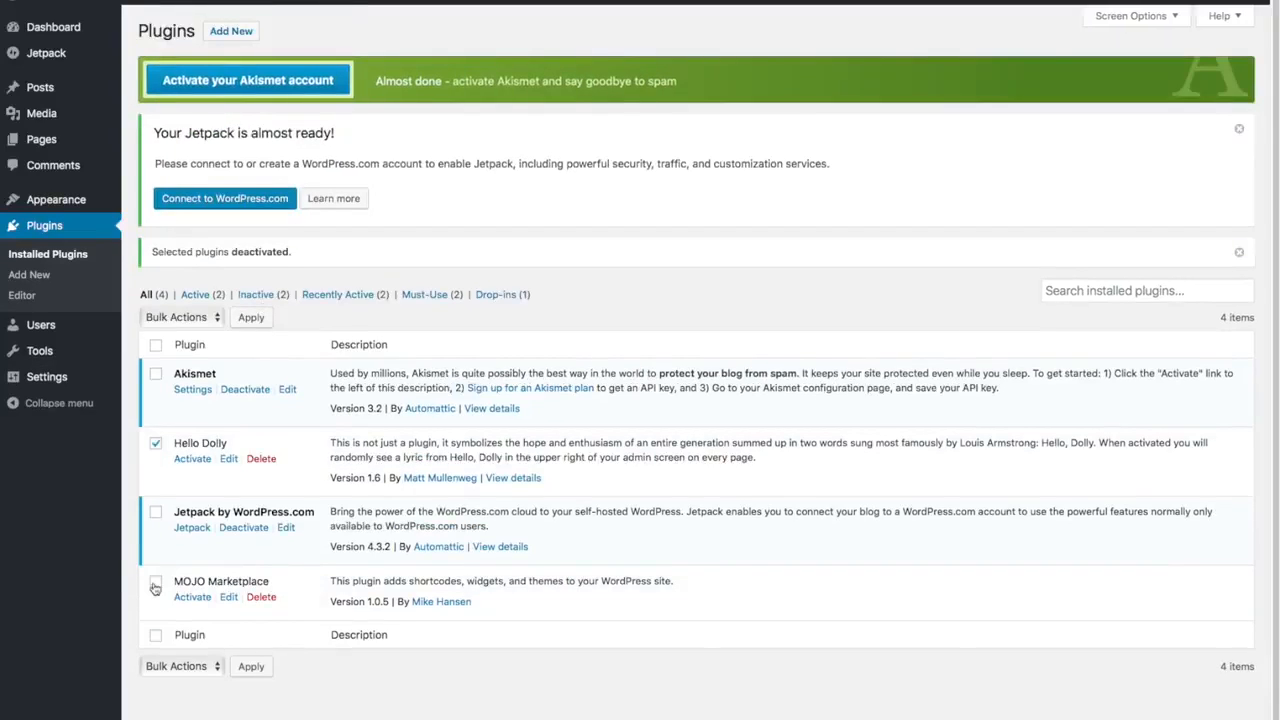
- Bulk-delete Hello Dolly and MOJO Marketplace, confirming removal of their data
click(155, 588)
click(212, 318)
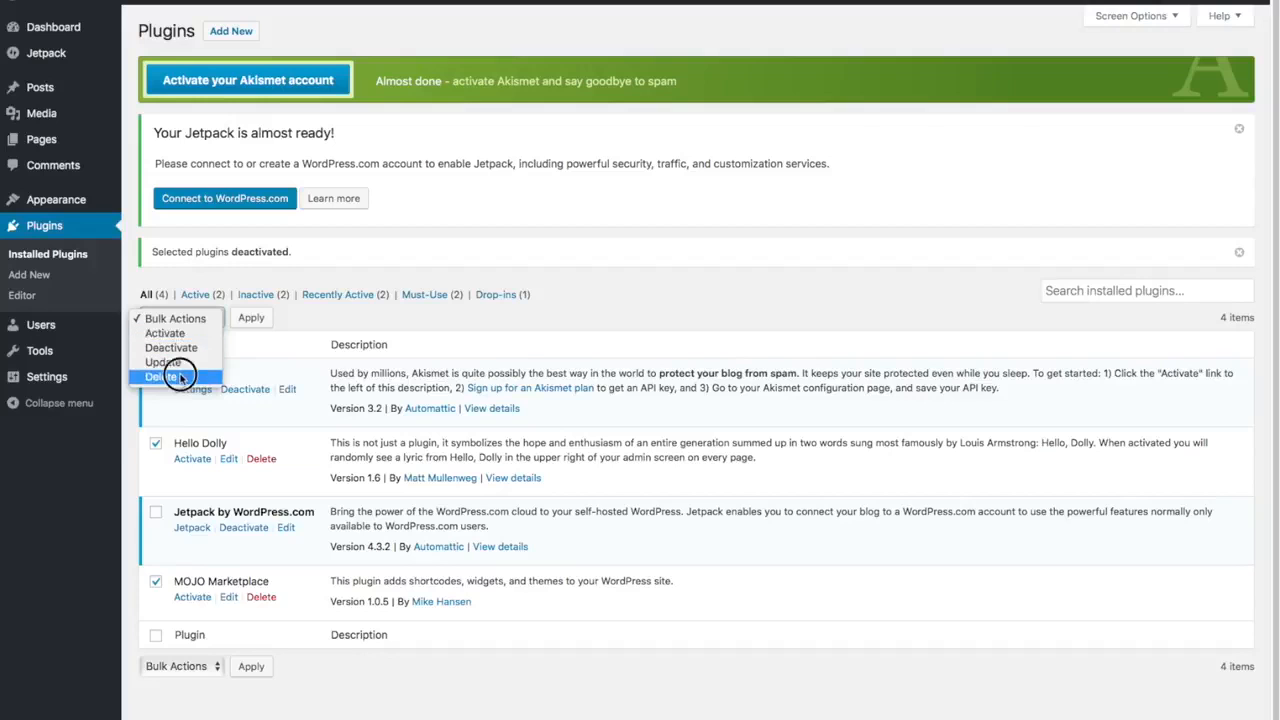
click(182, 376)
click(254, 318)
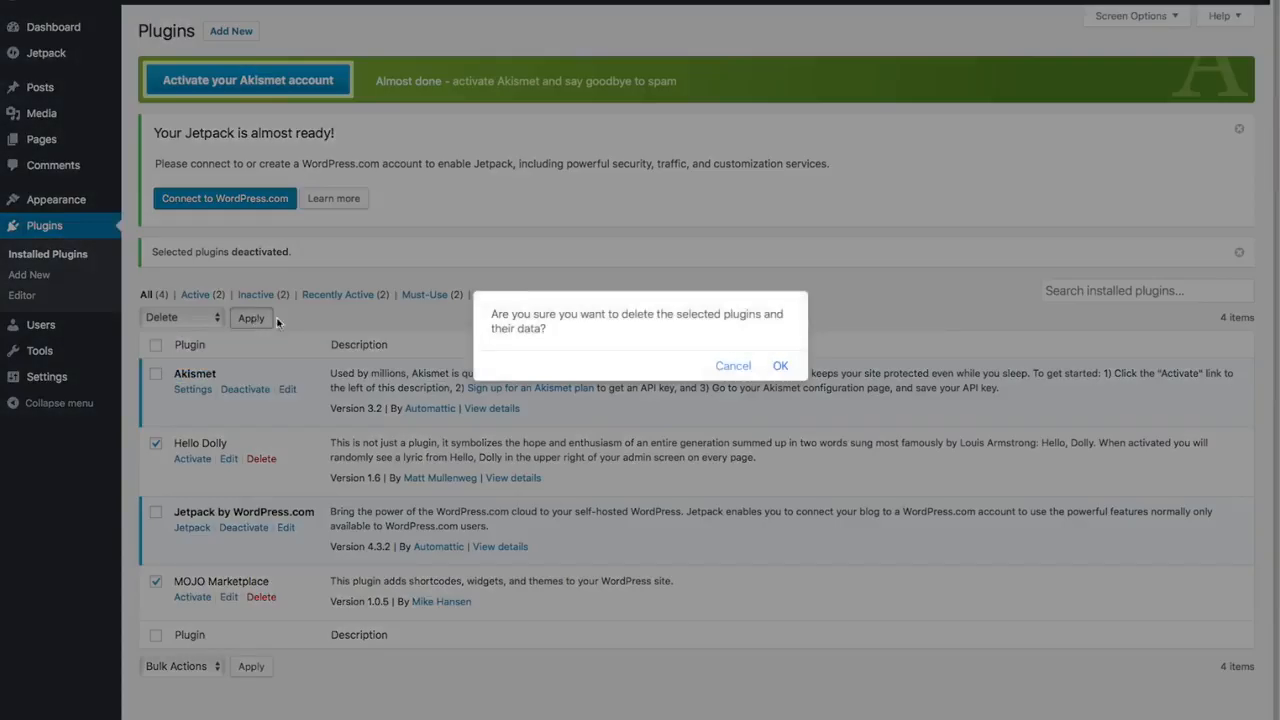
click(780, 365)
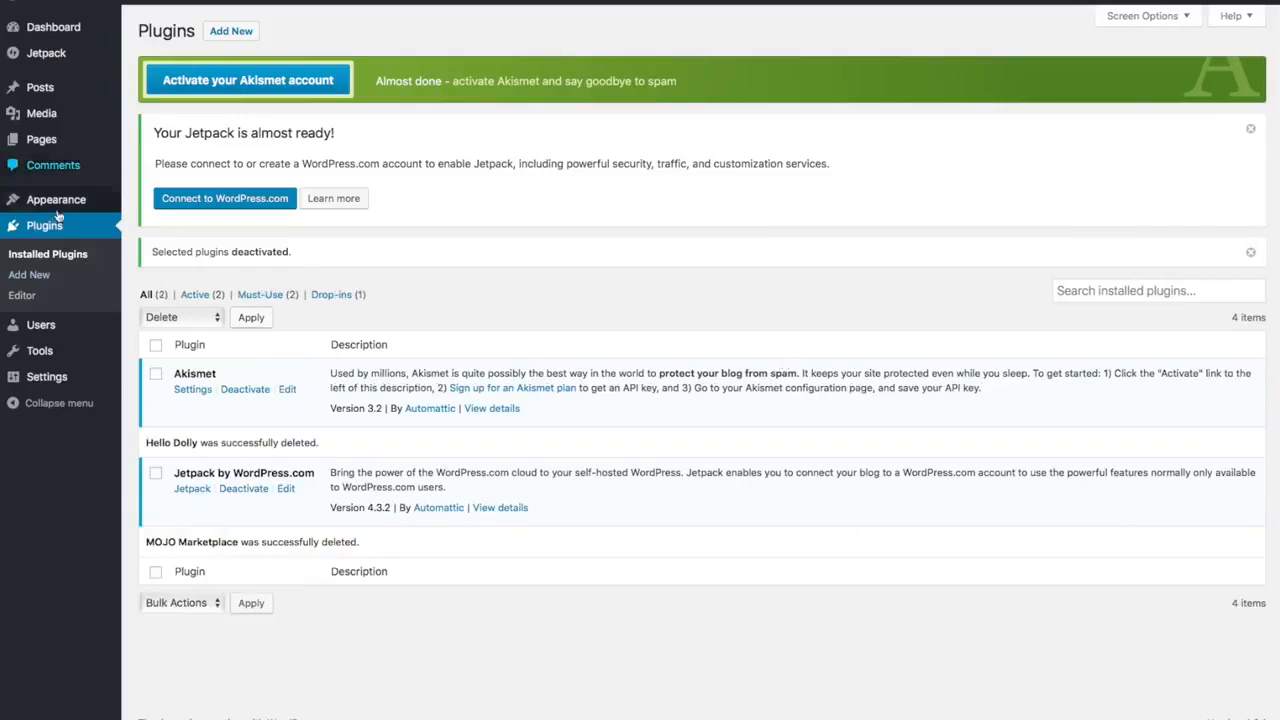
- Replace the General Settings tagline with 'Best Surfboard Shop in Surf Town' and save
mouse_move(49, 378)
click(47, 378)
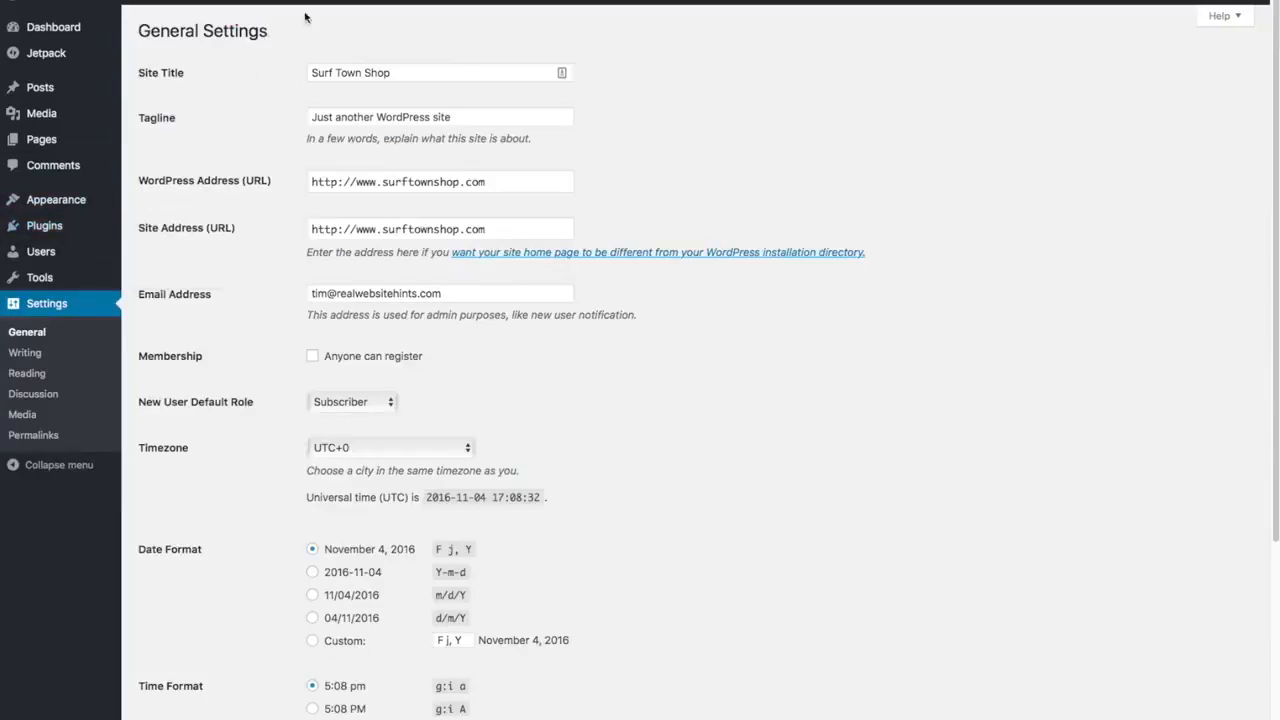
click(472, 116)
triple_click(472, 116)
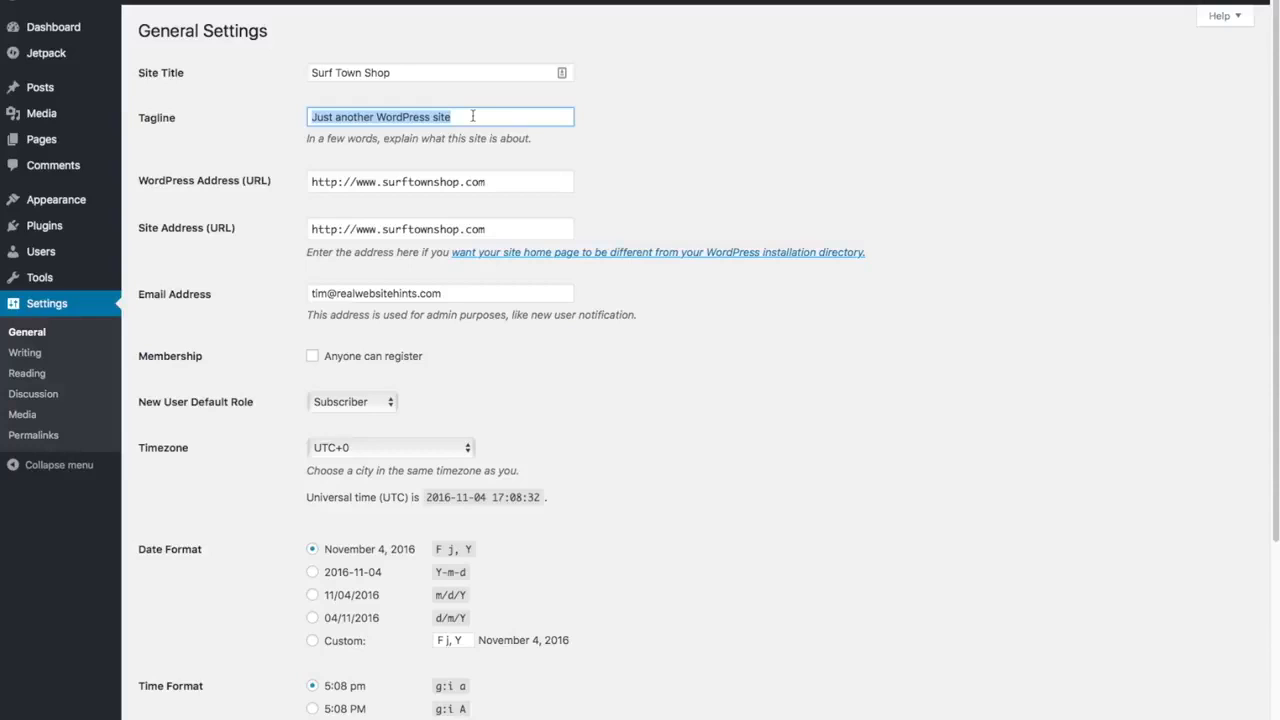
key(BackSpace)
text(Best Surfboar)
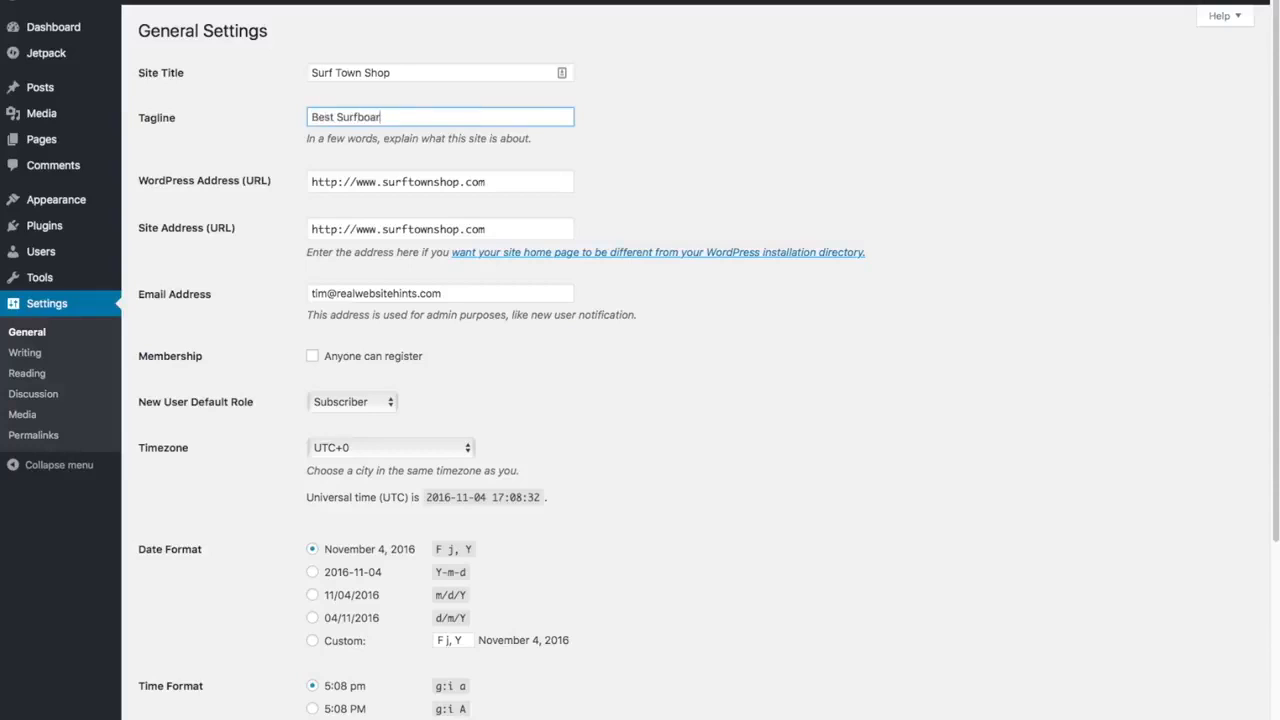
text(d Shop in Surf Town)
scroll(647, 220, down, 5)
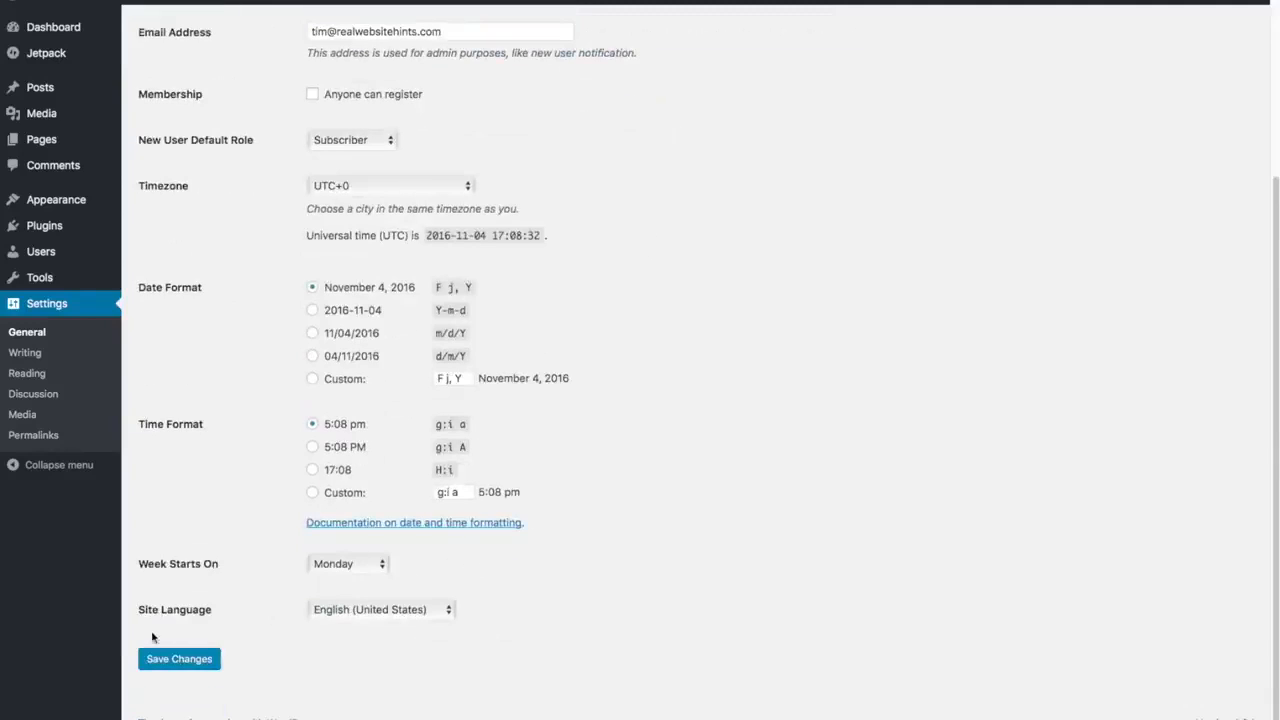
click(181, 666)
- Select the Post name permalink structure in Settings > Permalinks and save
click(31, 436)
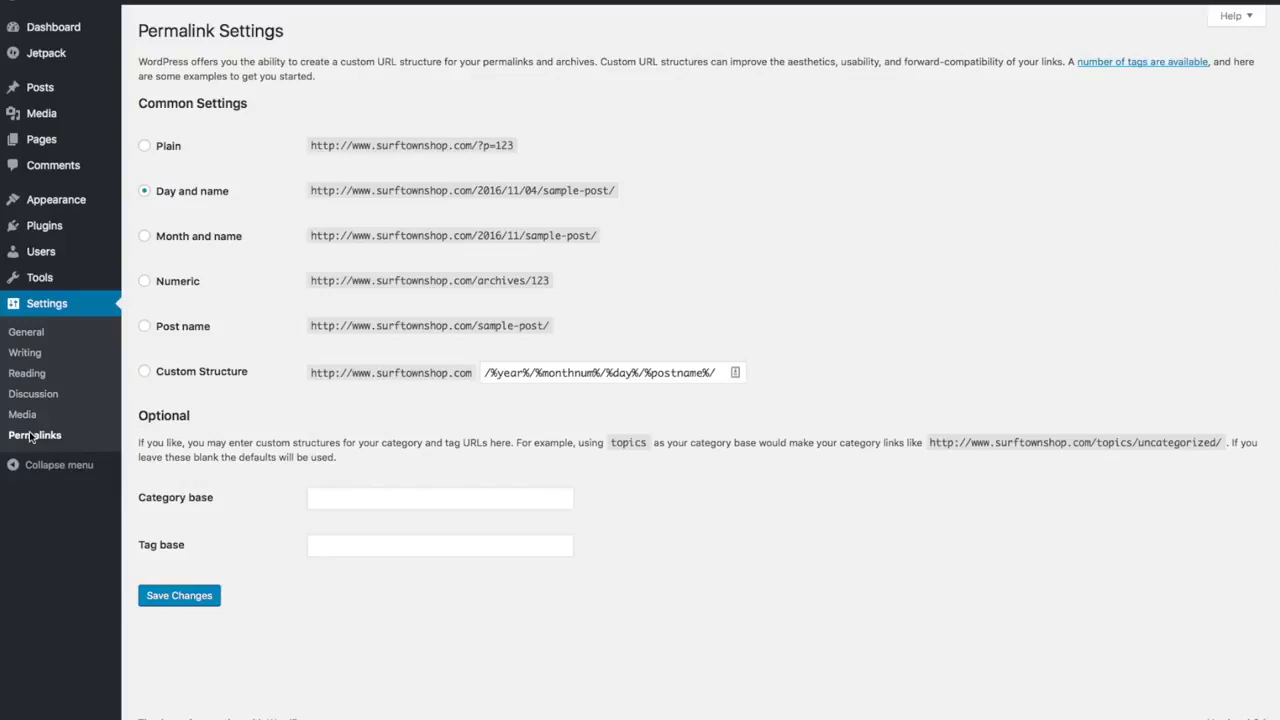
click(145, 327)
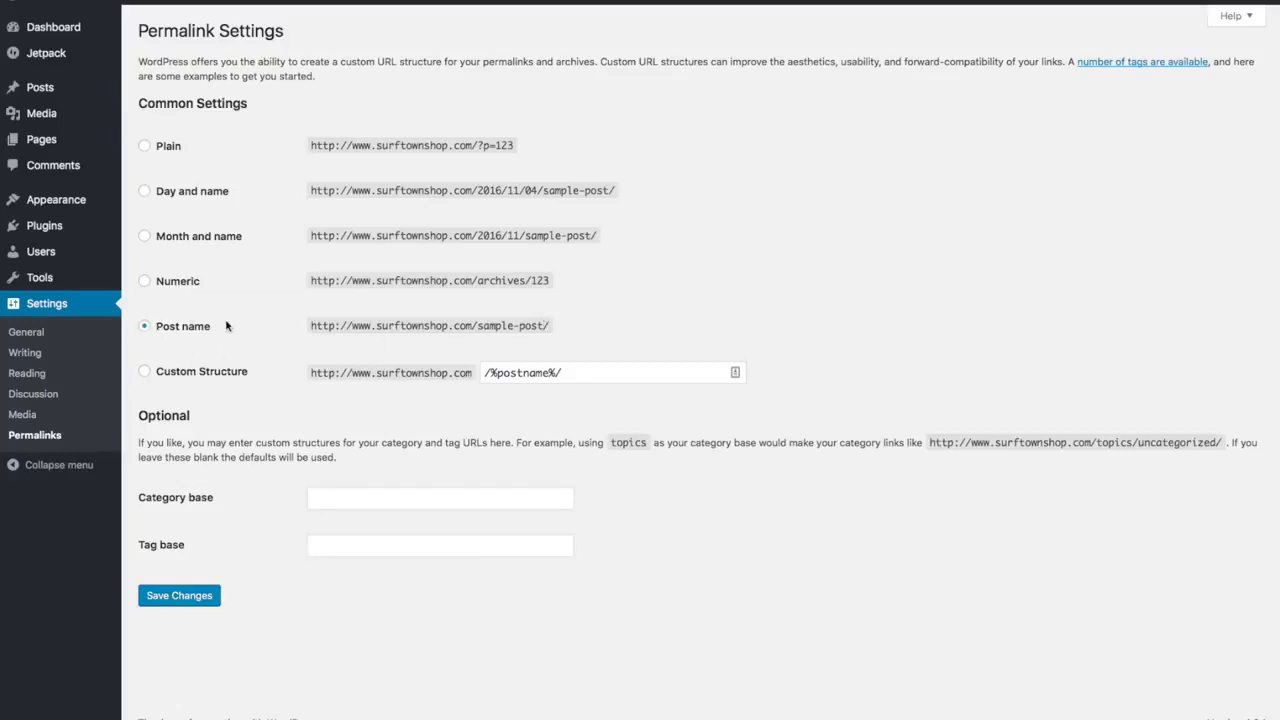
click(180, 596)
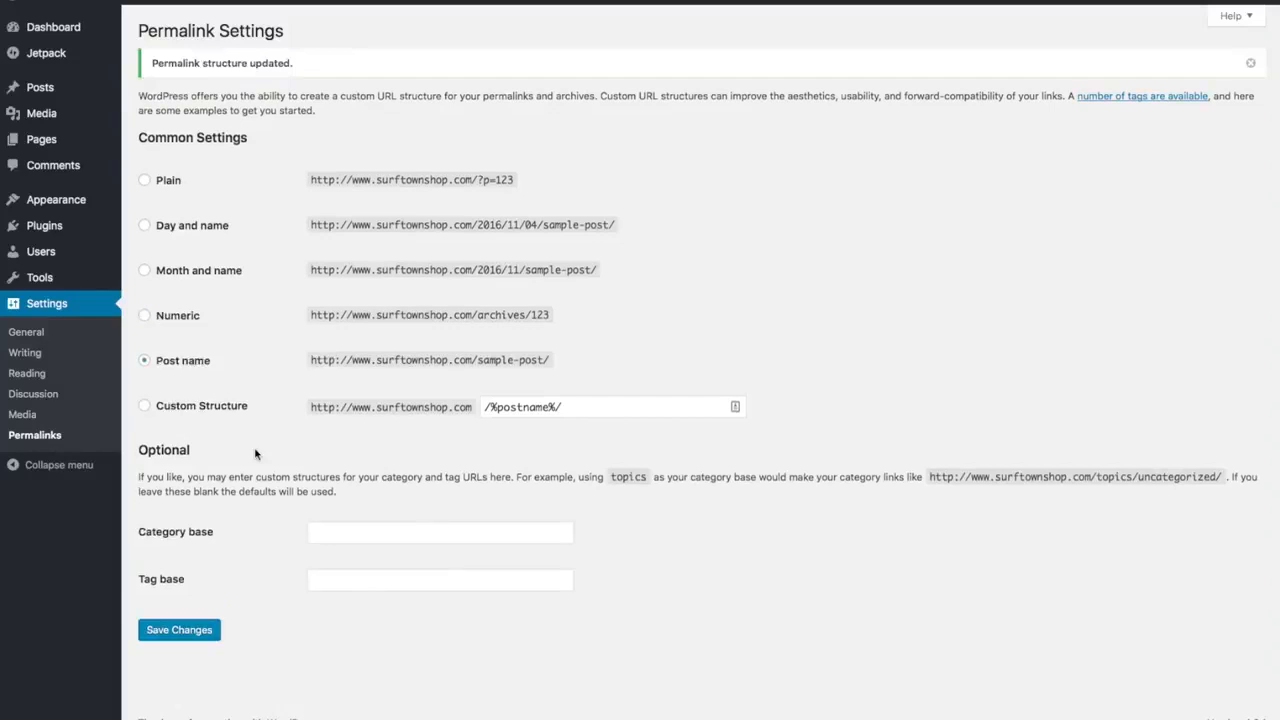